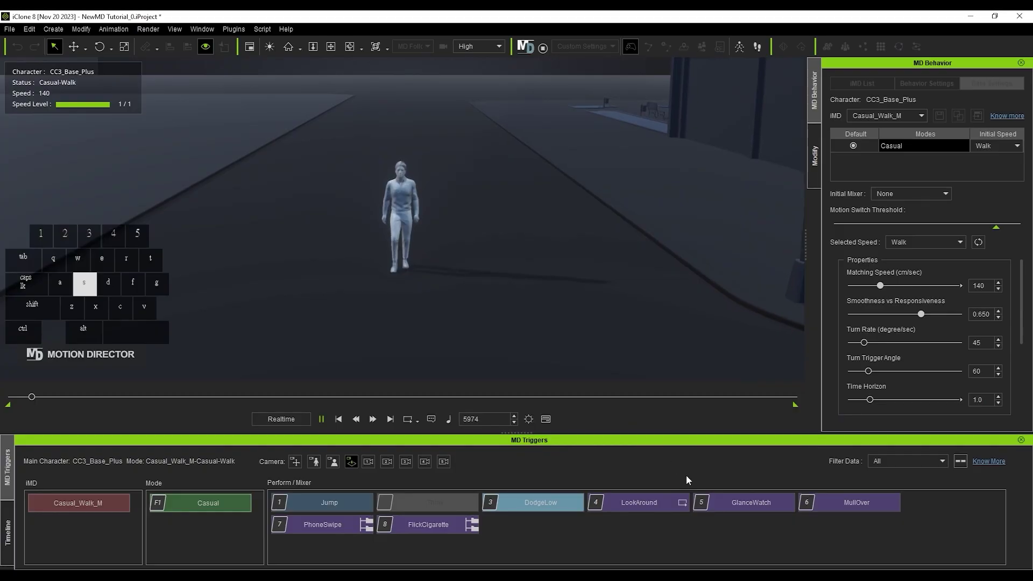
- Fire the GlanceWatch trigger (5), then the MullOver trigger (6), on the walking character
left_click(771, 499)
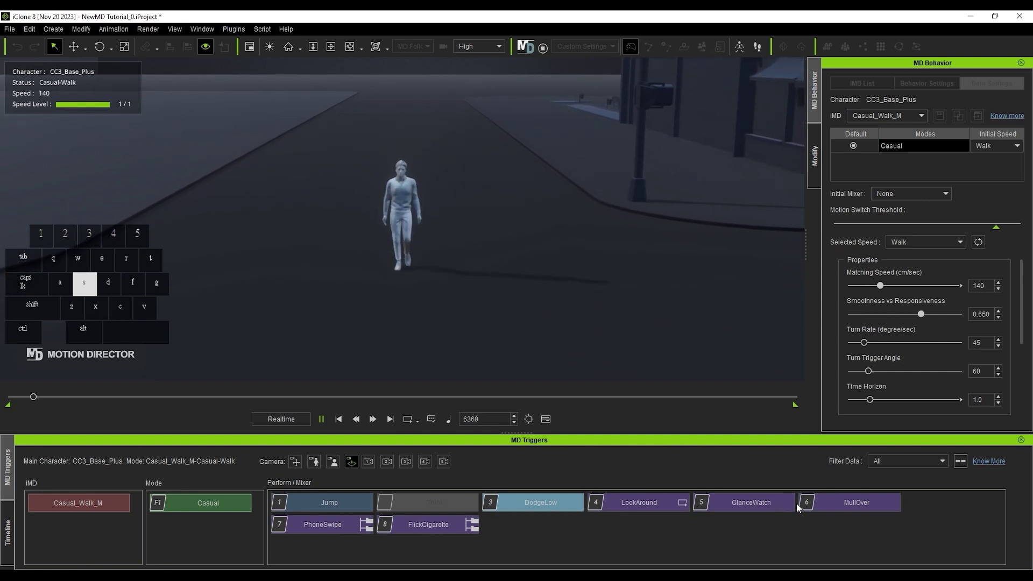
left_click(867, 505)
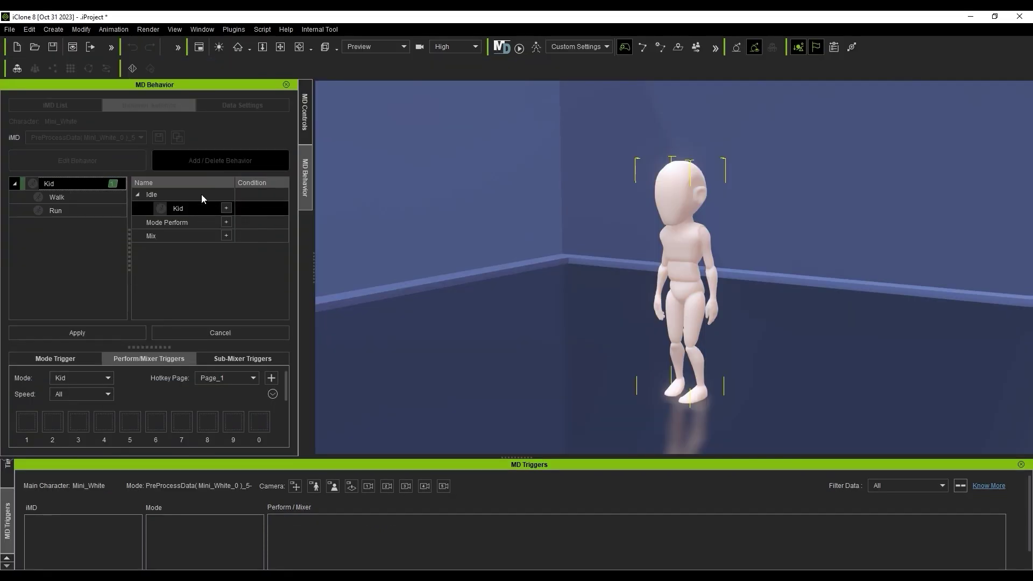
- Drag Kid_Stand from the Content Manager onto the Kid idle row as Stand cute, then apply
left_click(202, 29)
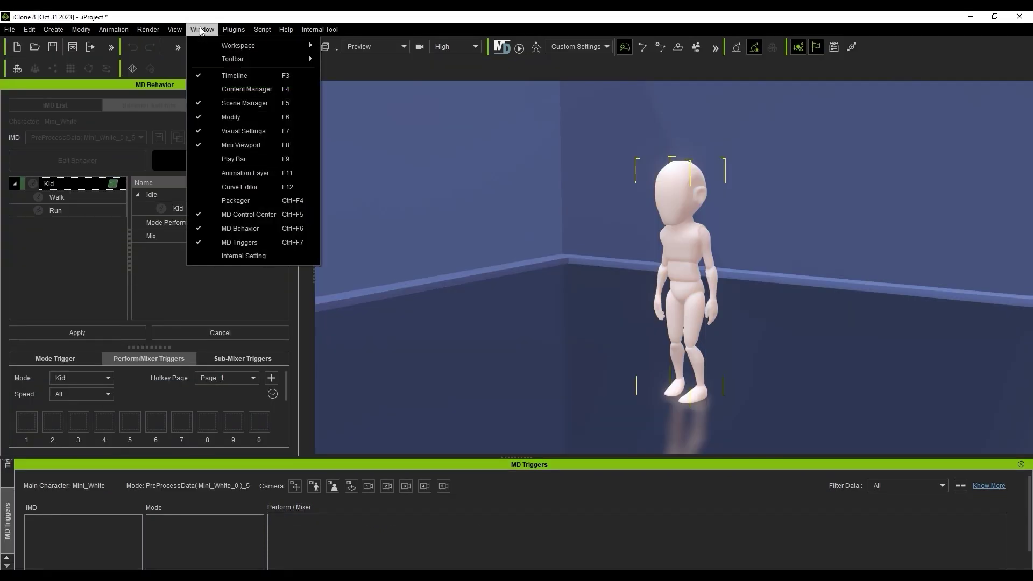
left_click(209, 92)
left_click(607, 282)
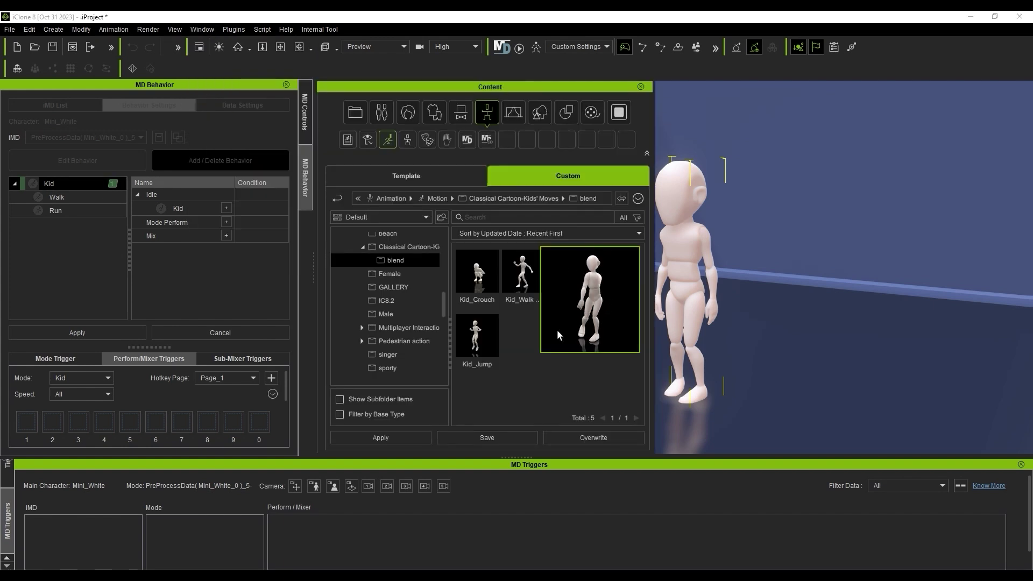
left_click_drag(557, 335, 203, 208)
left_click(640, 87)
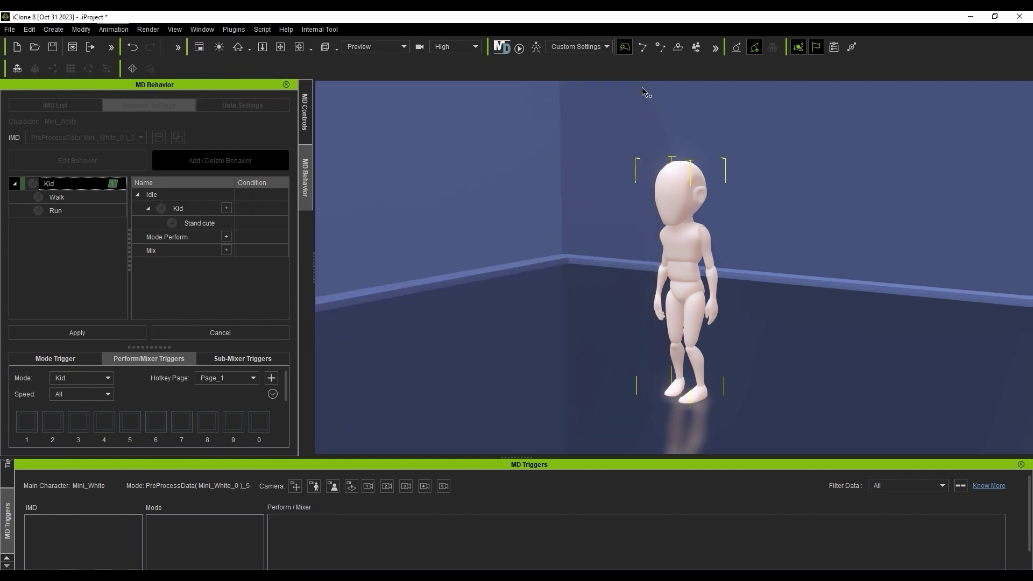
left_click(127, 331)
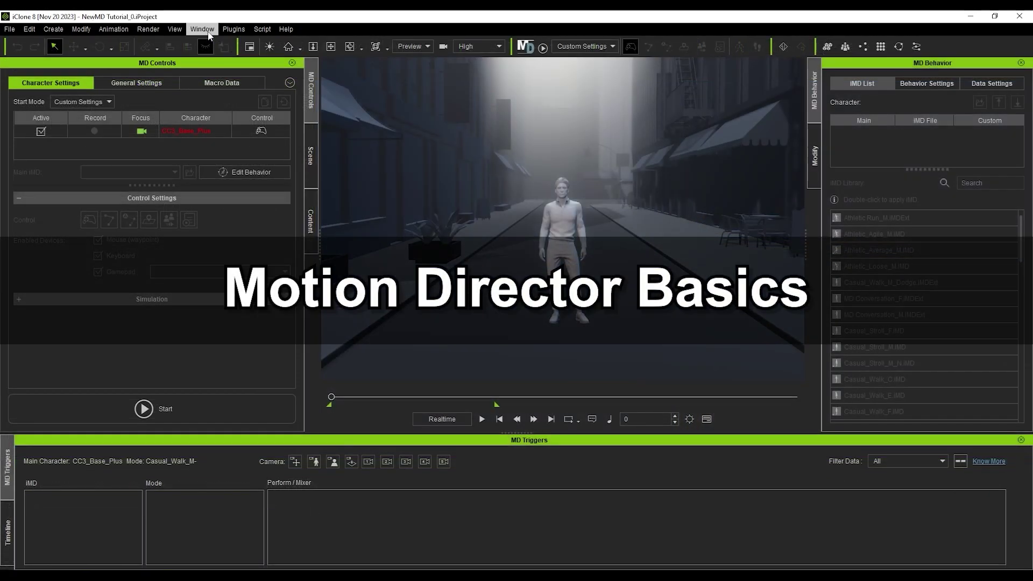
- Open the Content library at Template Animation > Motion Director and scroll through its packs
left_click(208, 33)
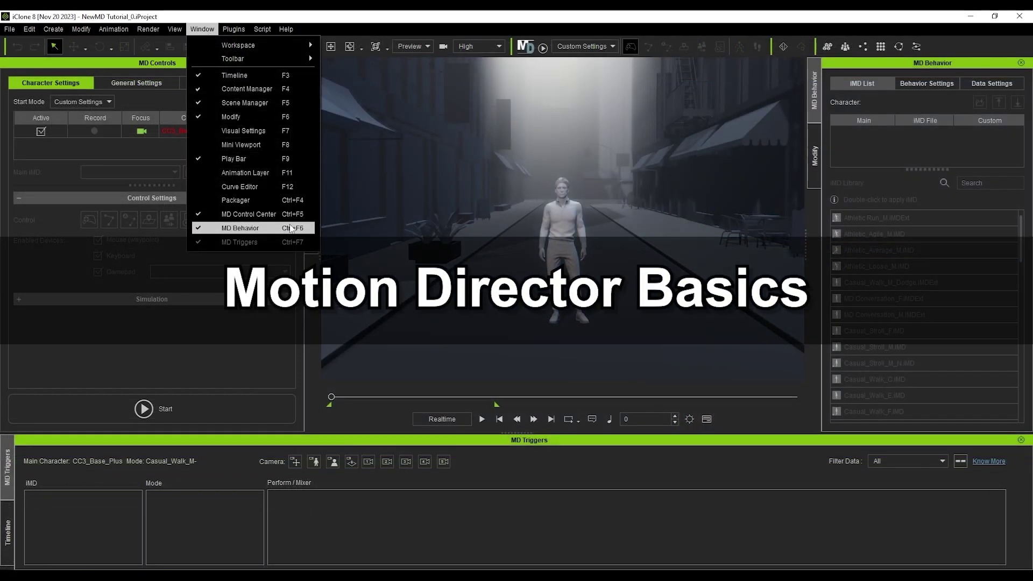
left_click(207, 27)
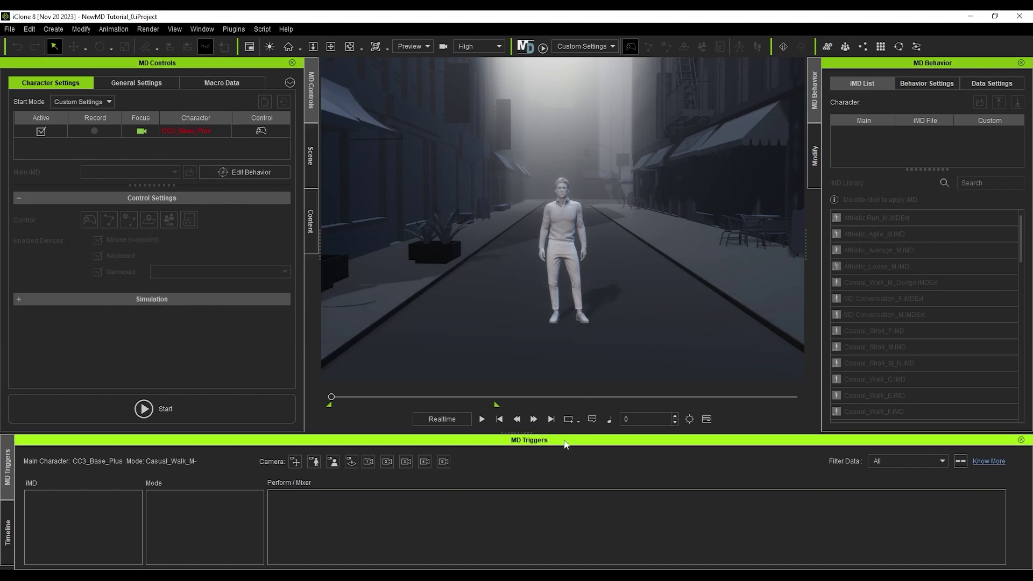
left_click(310, 211)
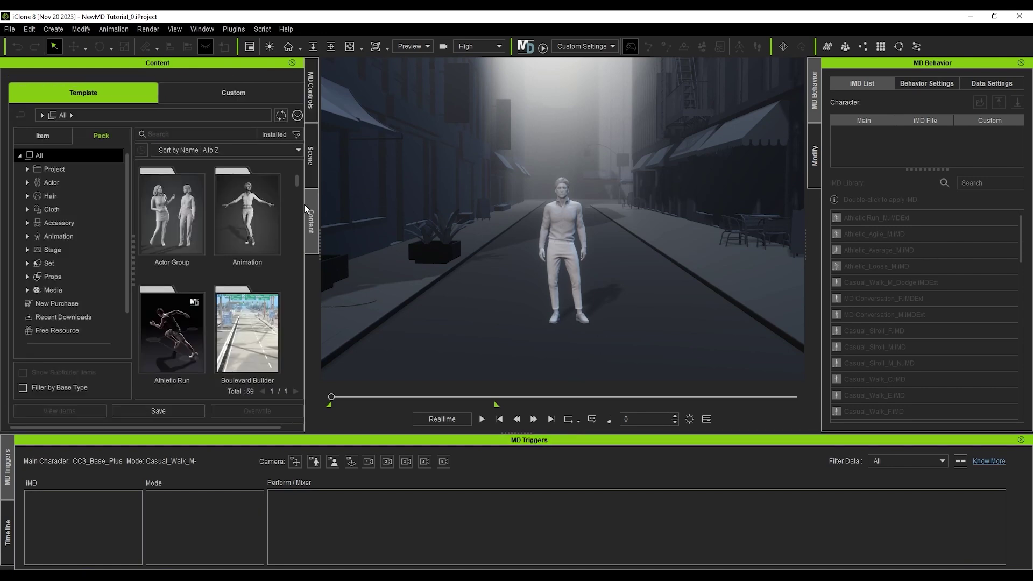
left_click(93, 331)
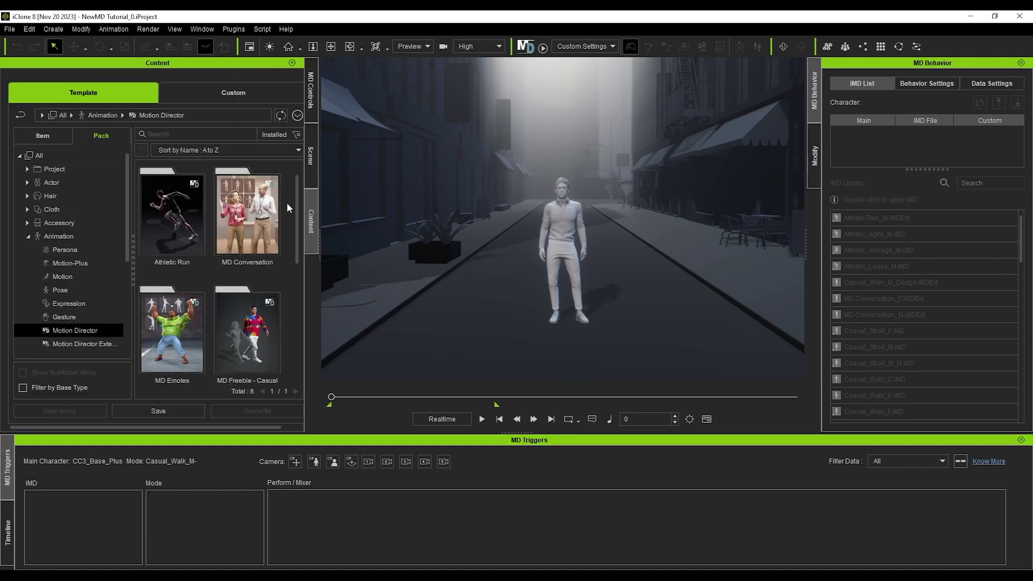
scroll(296, 202, "down", 3)
left_click_drag(301, 232, 309, 314)
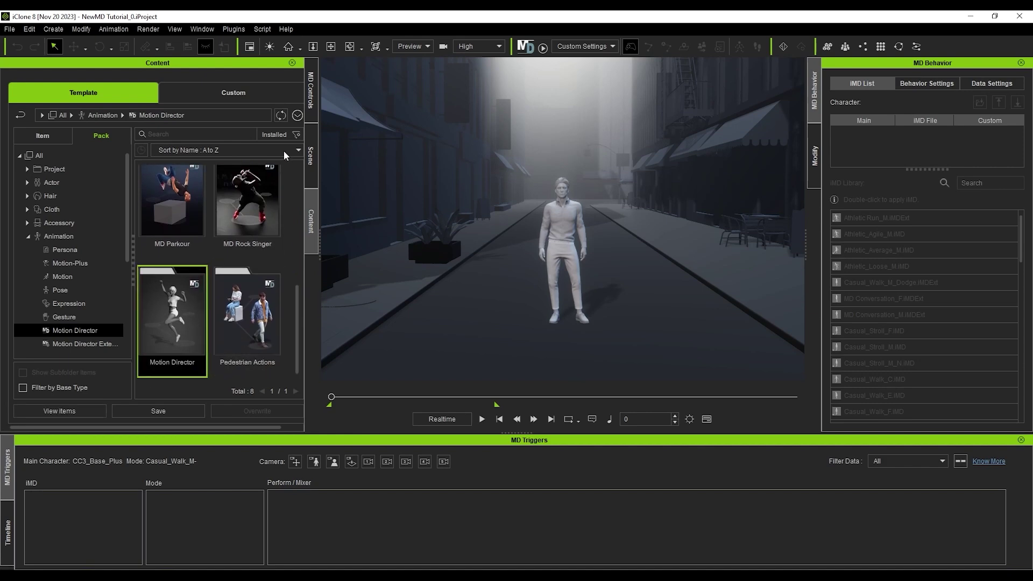
- Select CC3_Base_Plus in MD Controls and load Casual_Walk_M from the iMD Library
left_click(310, 102)
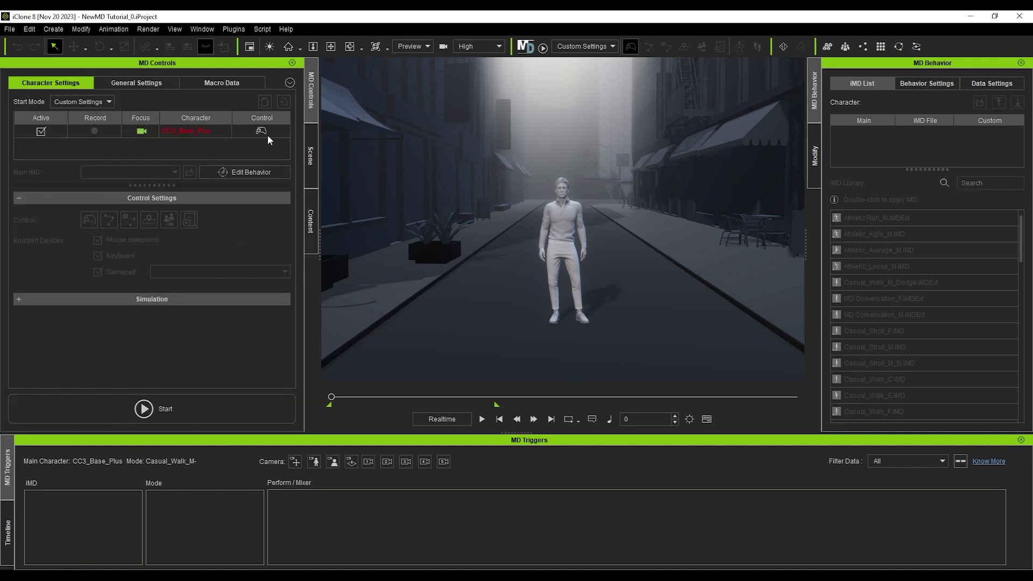
left_click(211, 131)
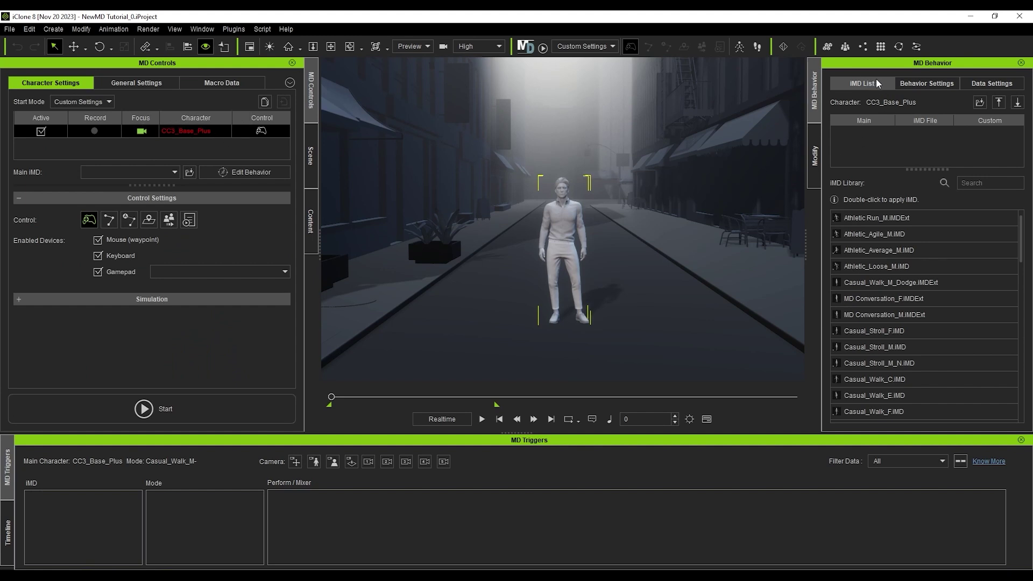
left_click_drag(1021, 230, 1005, 208)
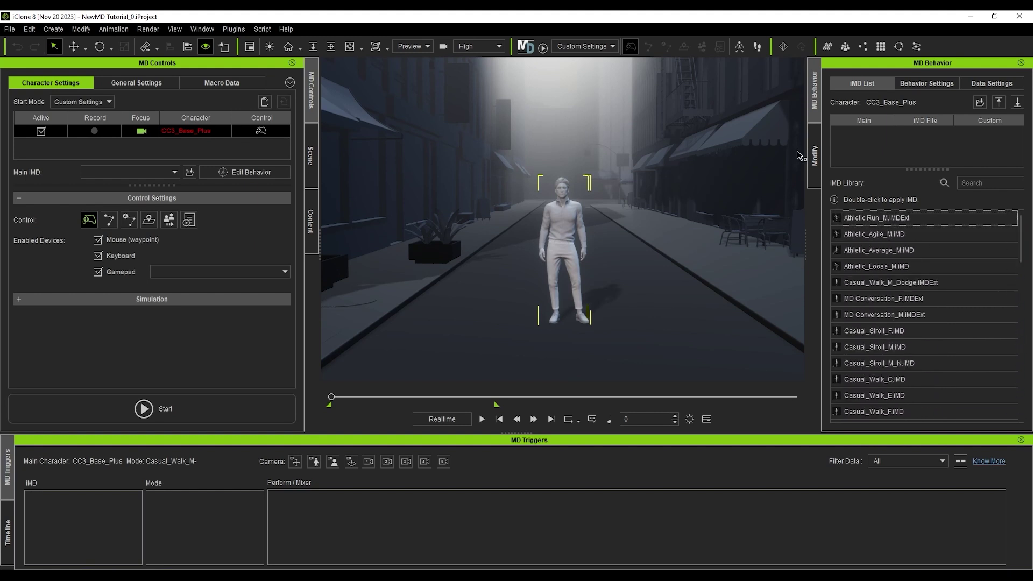
left_click(540, 50)
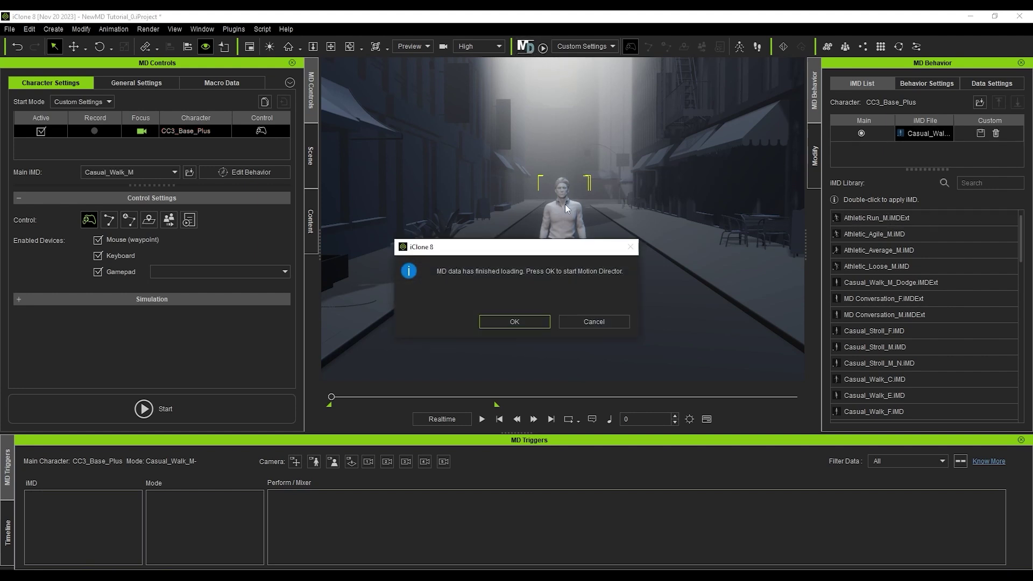
left_click(626, 321)
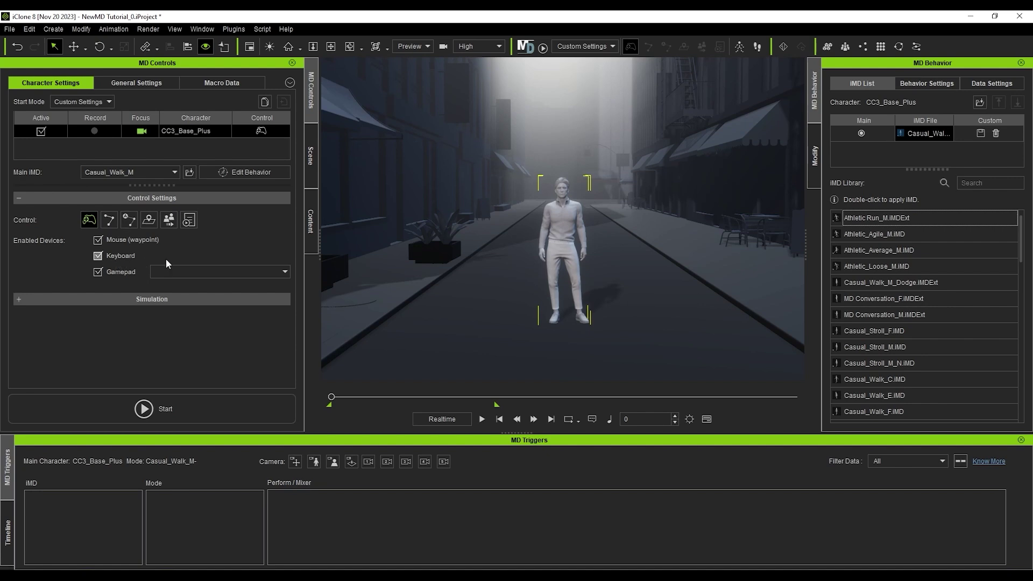
- Start live control, try the behind, over-shoulder and overhead follow cameras, then walk forward with W
left_click(253, 406)
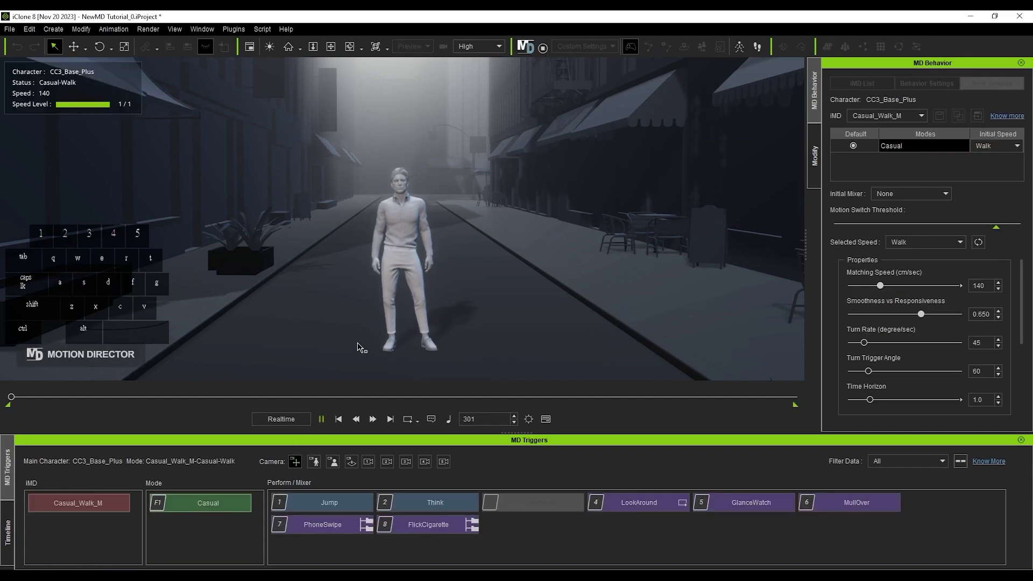
left_click_drag(432, 269, 470, 251)
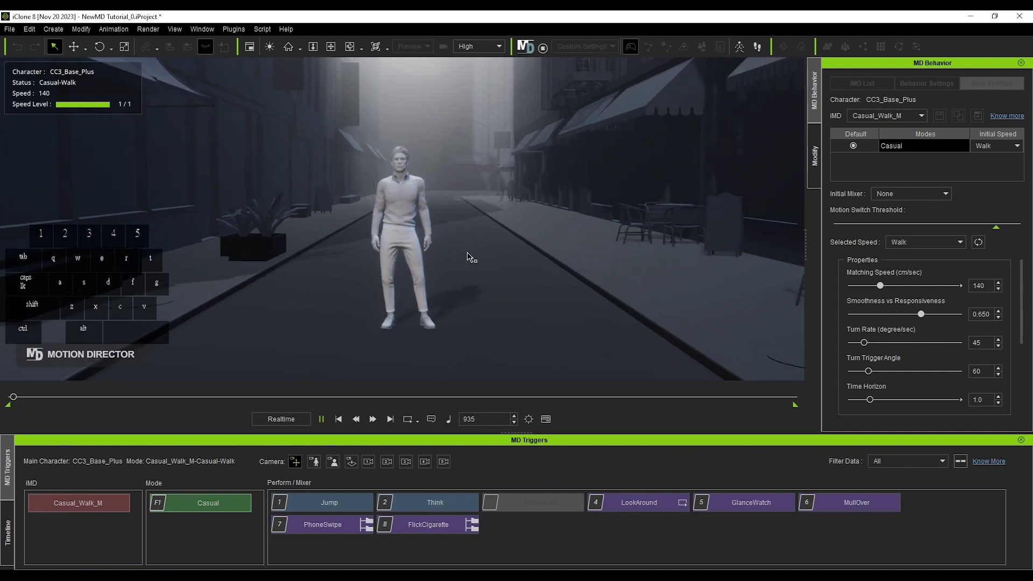
left_click(314, 462)
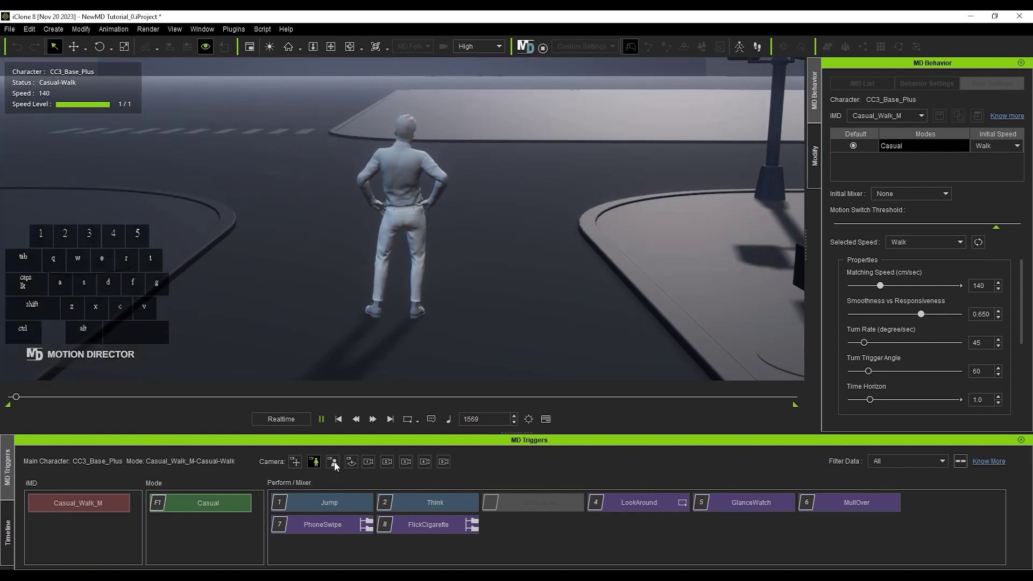
left_click(333, 462)
left_click(351, 463)
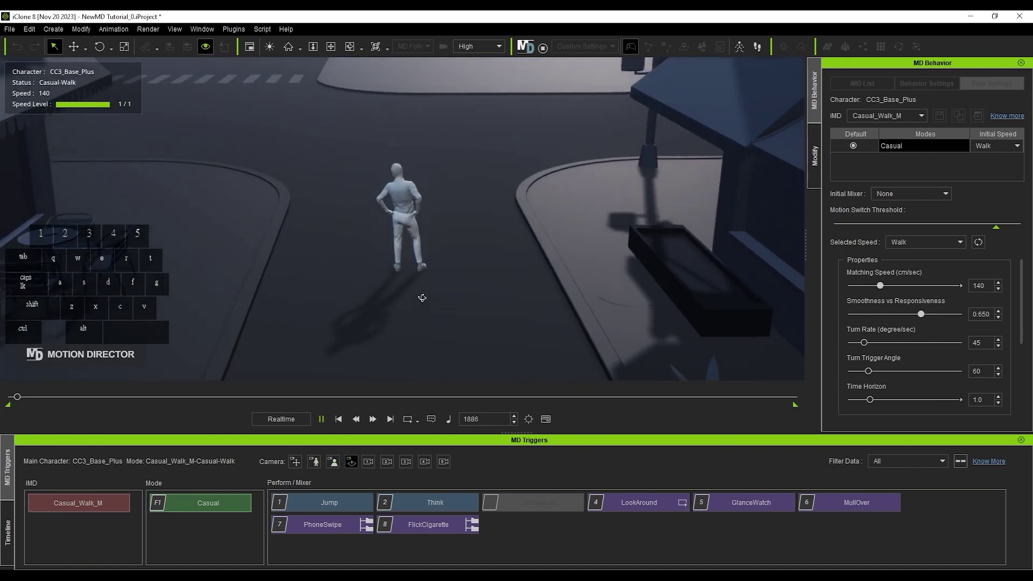
key("w")
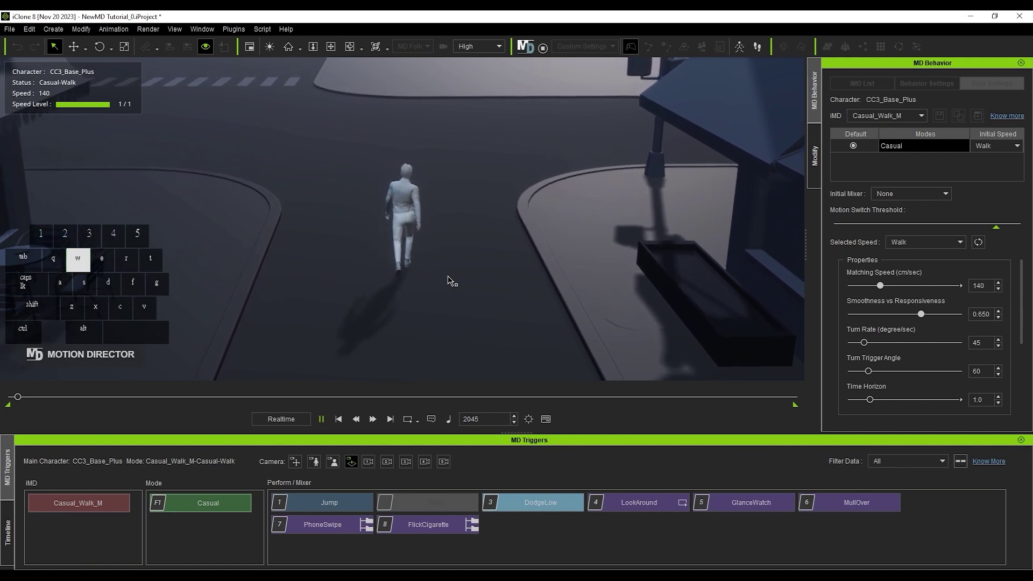
- Turn the character left, queue one floor target, then set three immediate walk targets
key("a")
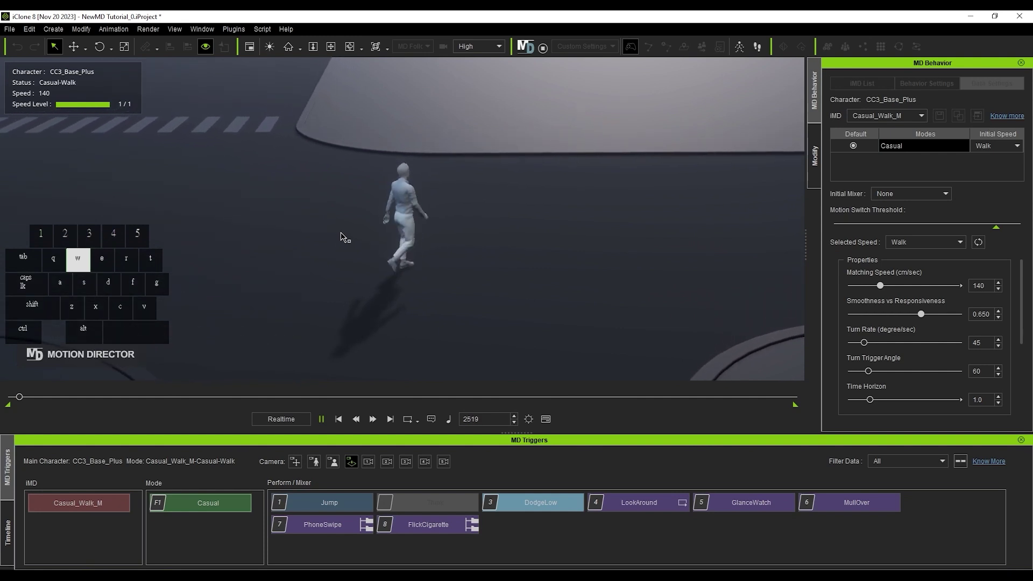
key("alt")
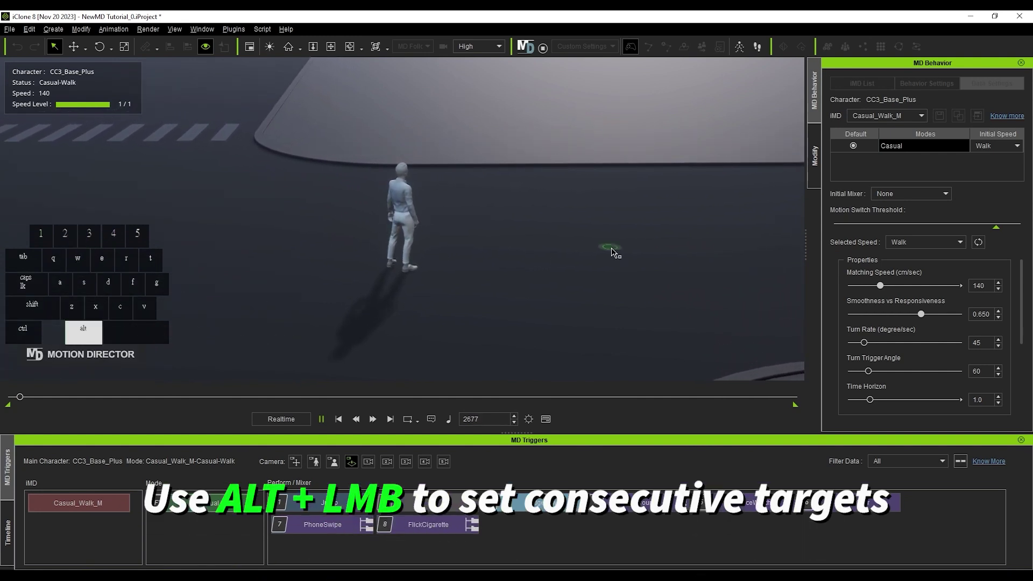
left_click(554, 199, "alt")
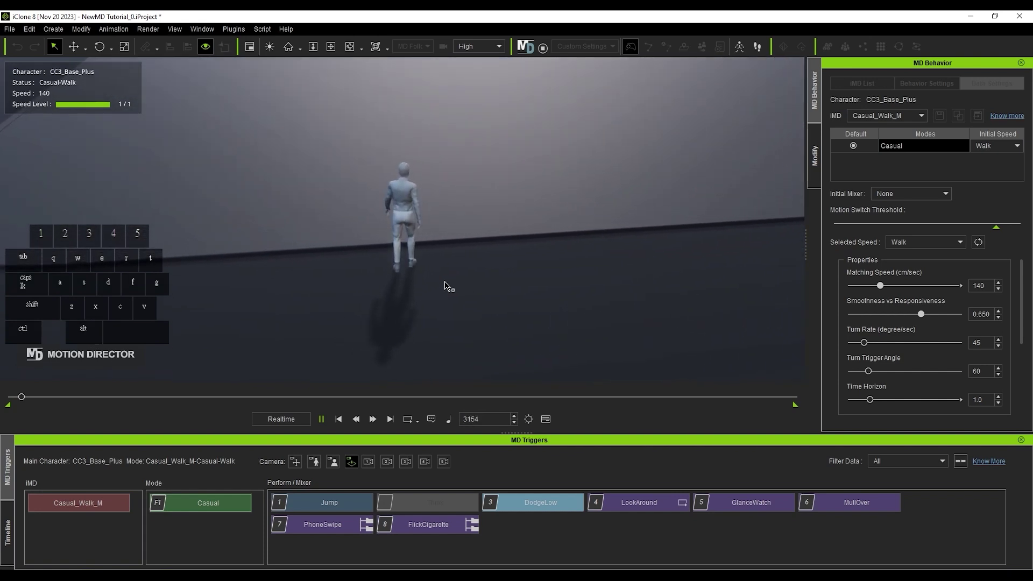
right_click(226, 288, "alt")
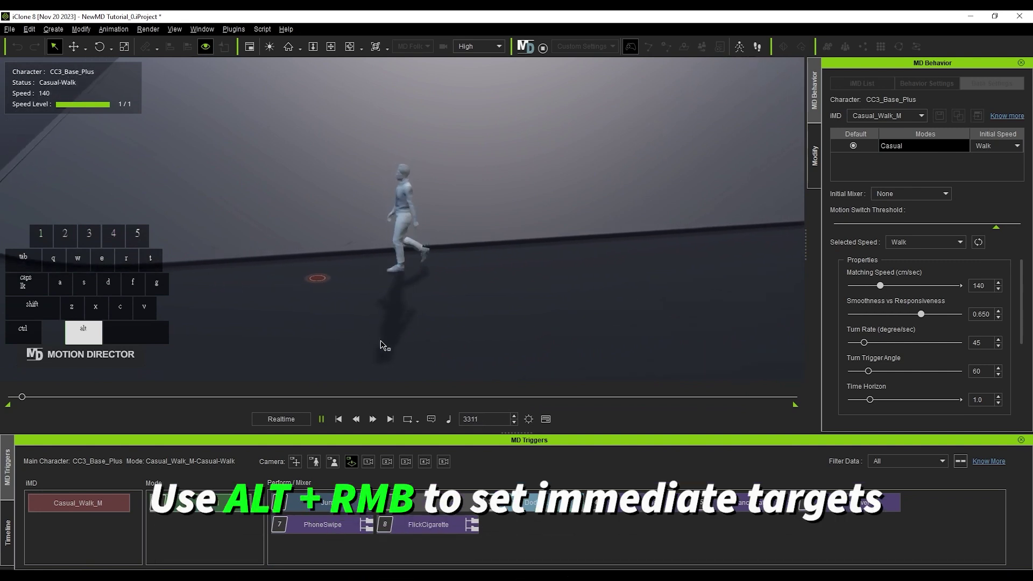
right_click(441, 352, "alt")
right_click(577, 299, "alt")
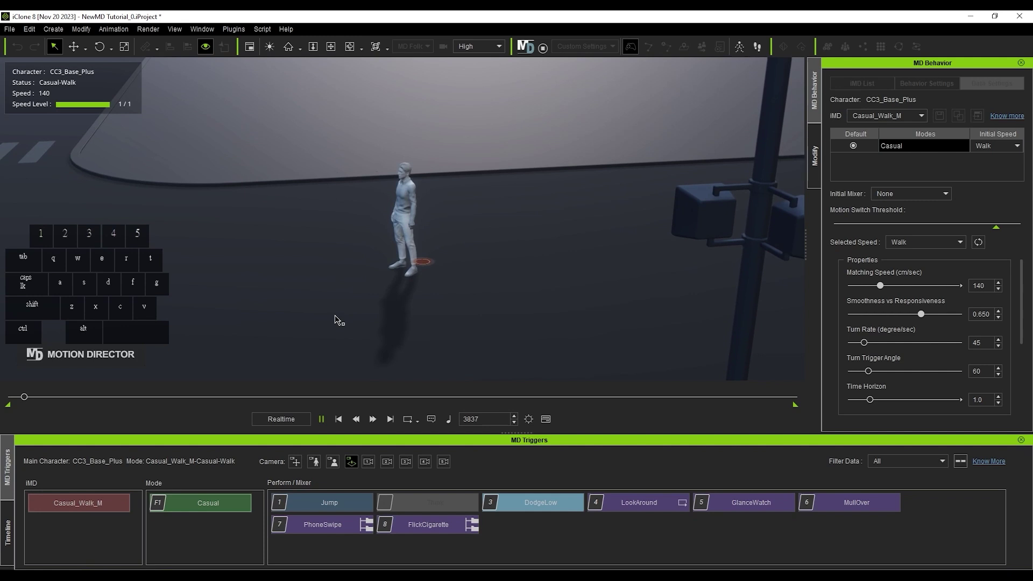
- Make the character jump twice while steering left, stop, walk back, crouch-dodge, then walk forward
left_click(350, 502)
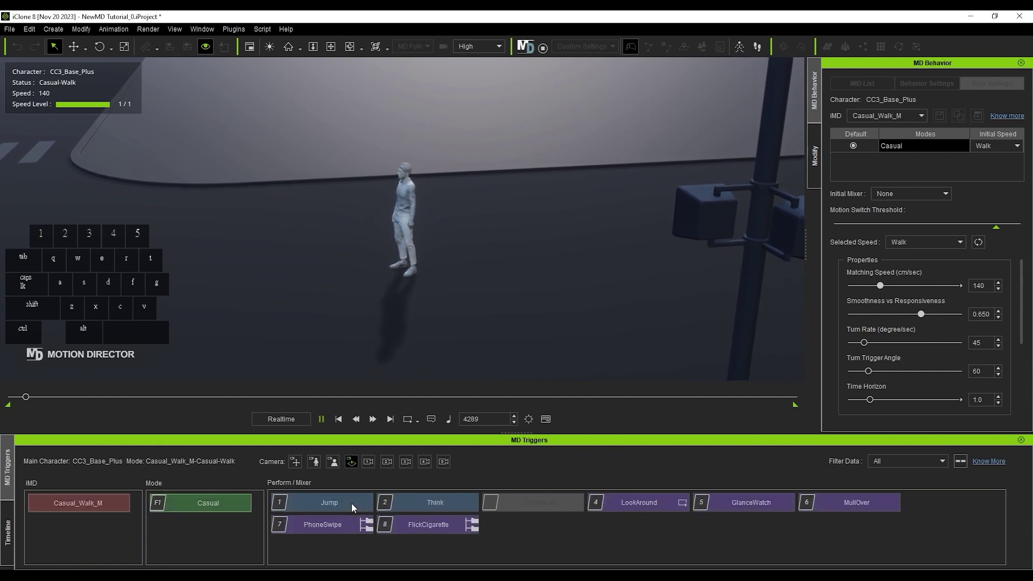
key("a")
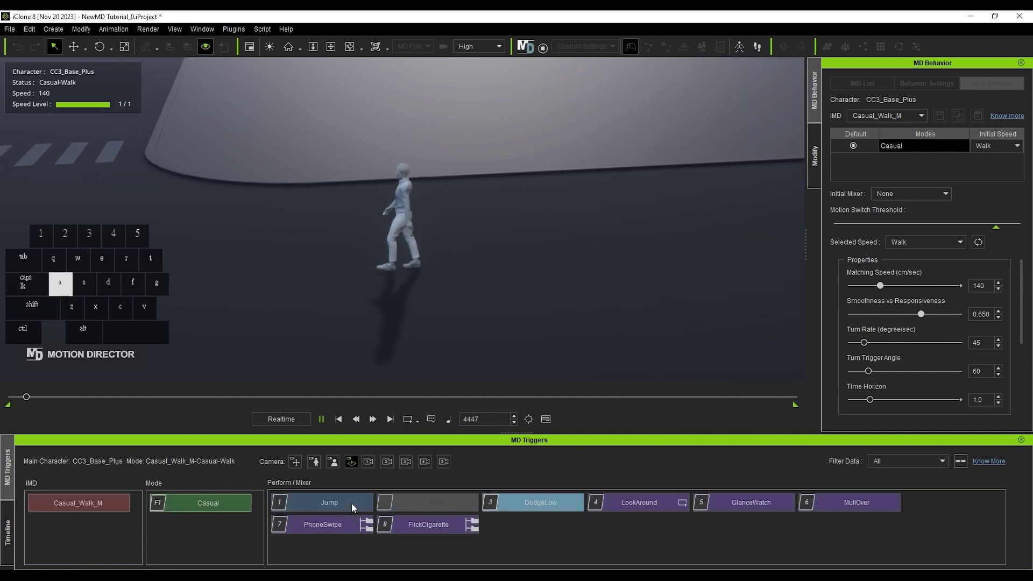
left_click(350, 502)
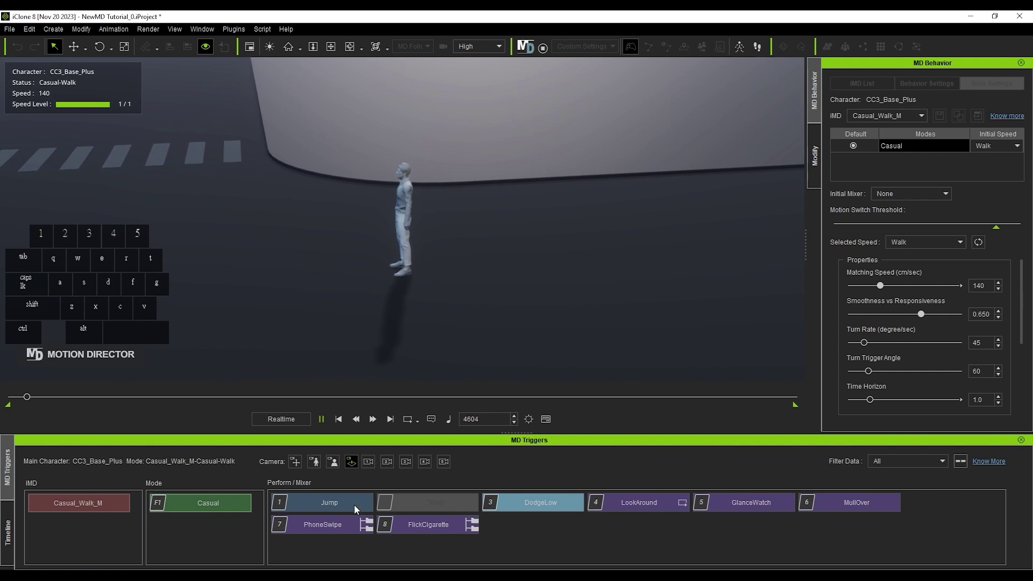
left_click(512, 503)
key("s")
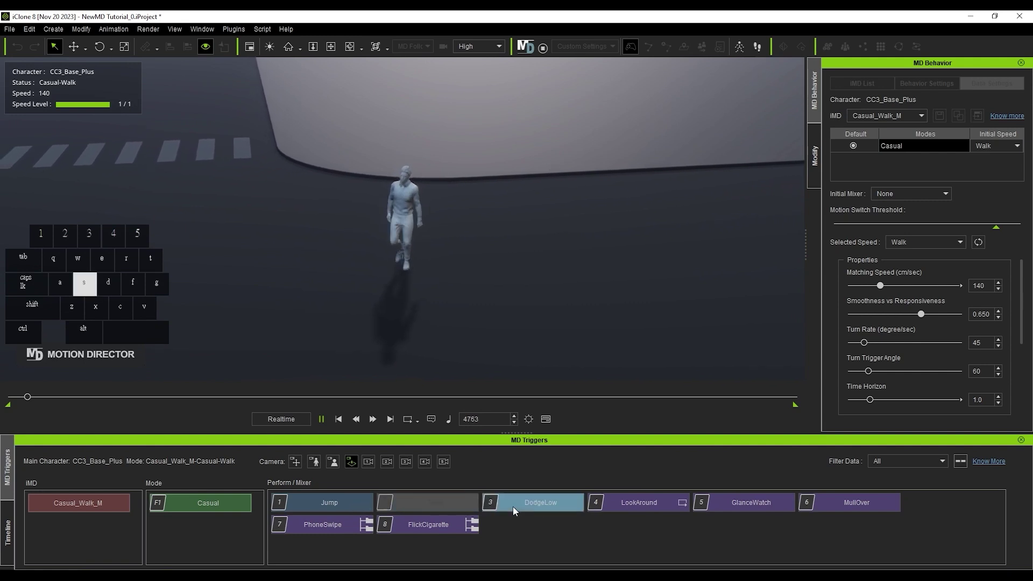
left_click(539, 502)
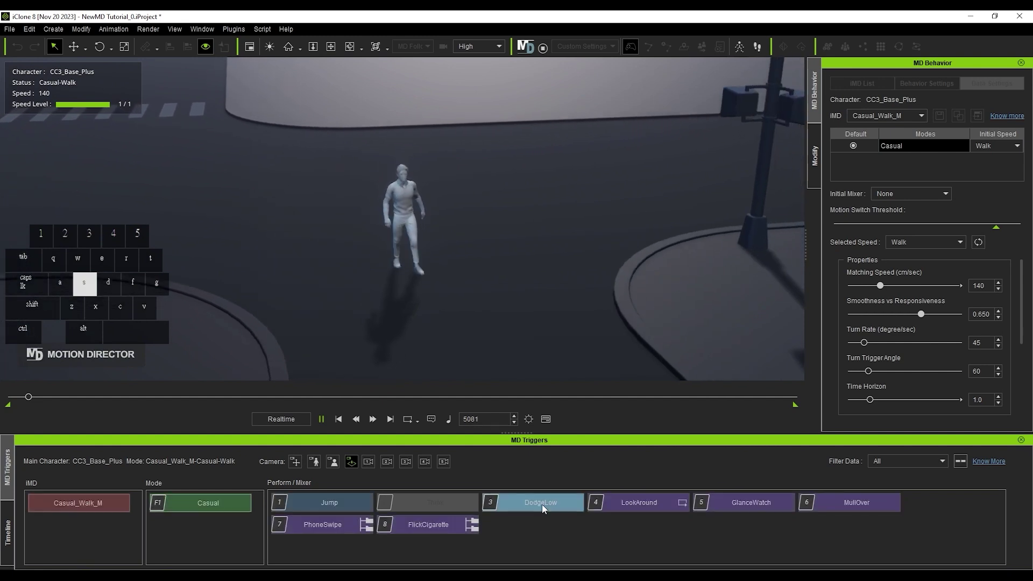
key("w")
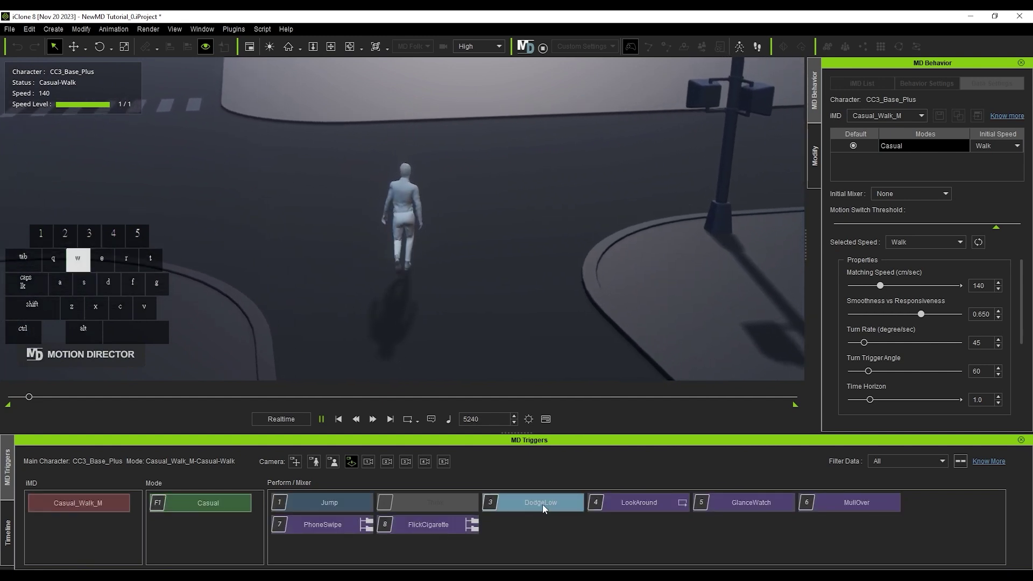
- Turn the character left and back toward the camera, then have him glance at his watch
right_click_drag(505, 301, 617, 283)
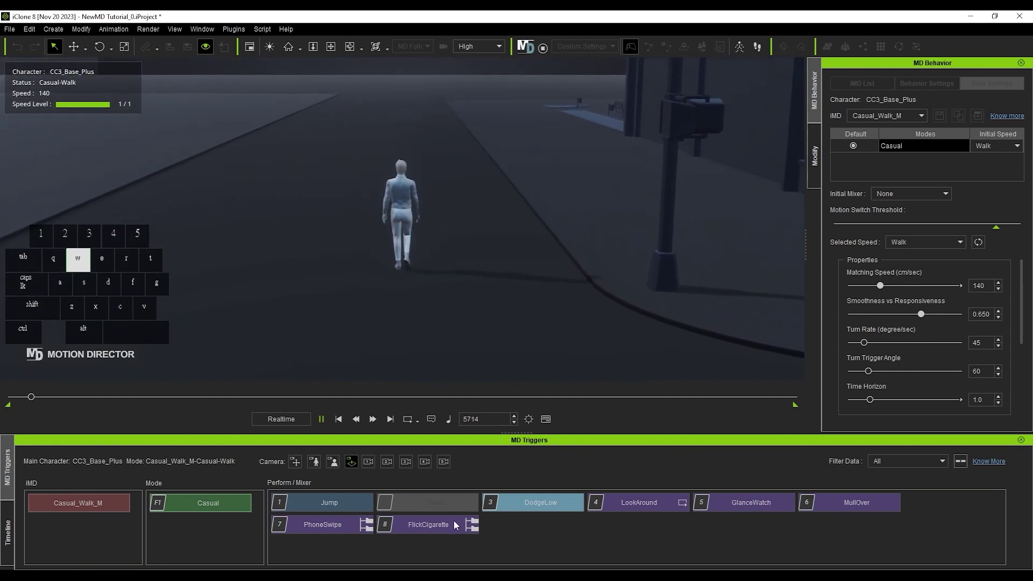
key("a")
key("s")
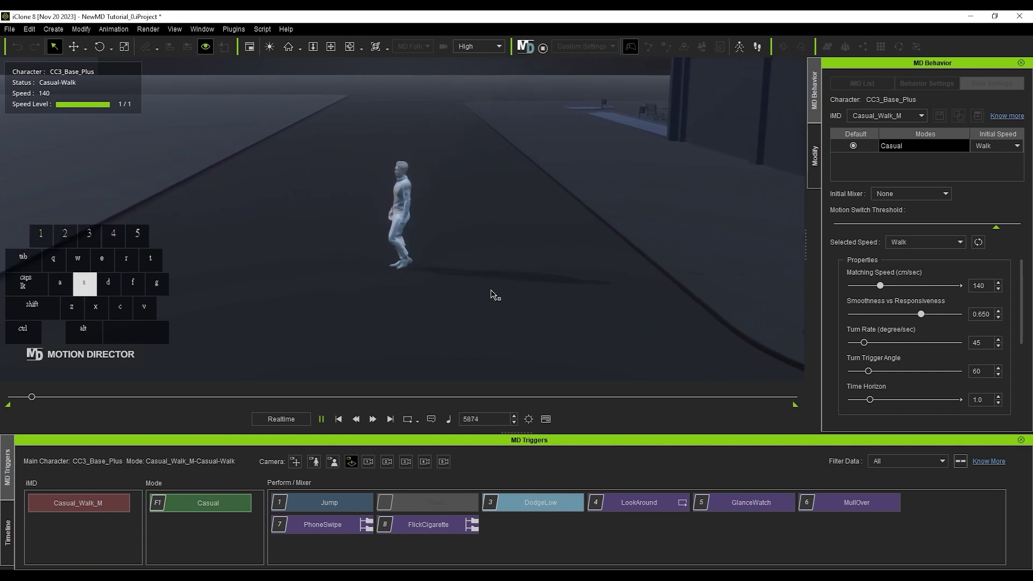
left_click(770, 501)
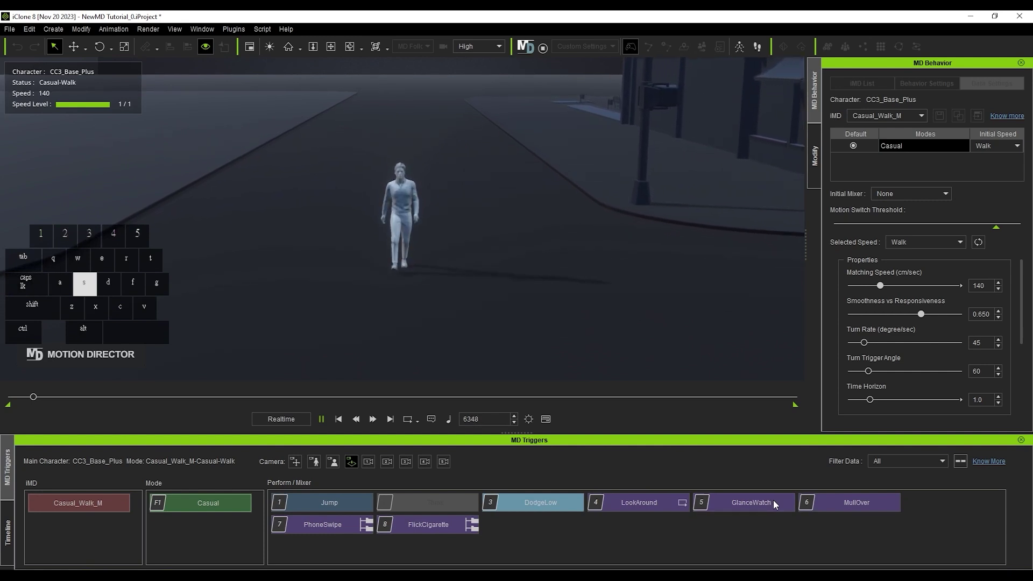
- Trigger MullOver, then PhoneSwipe, PhoneMessaging and Talk_MobilePhone, finishing with LeaveMixer
left_click(867, 506)
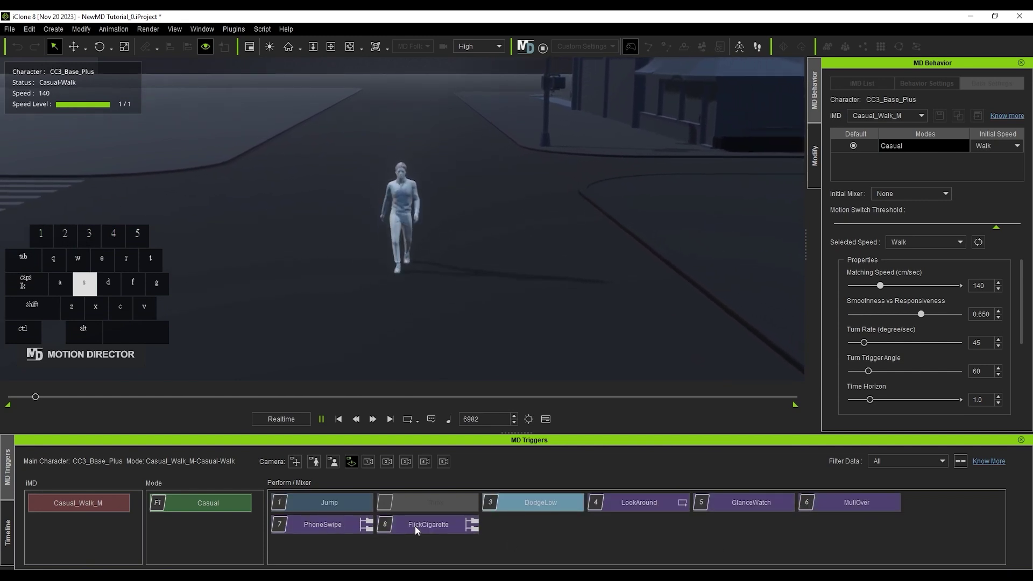
left_click(360, 526)
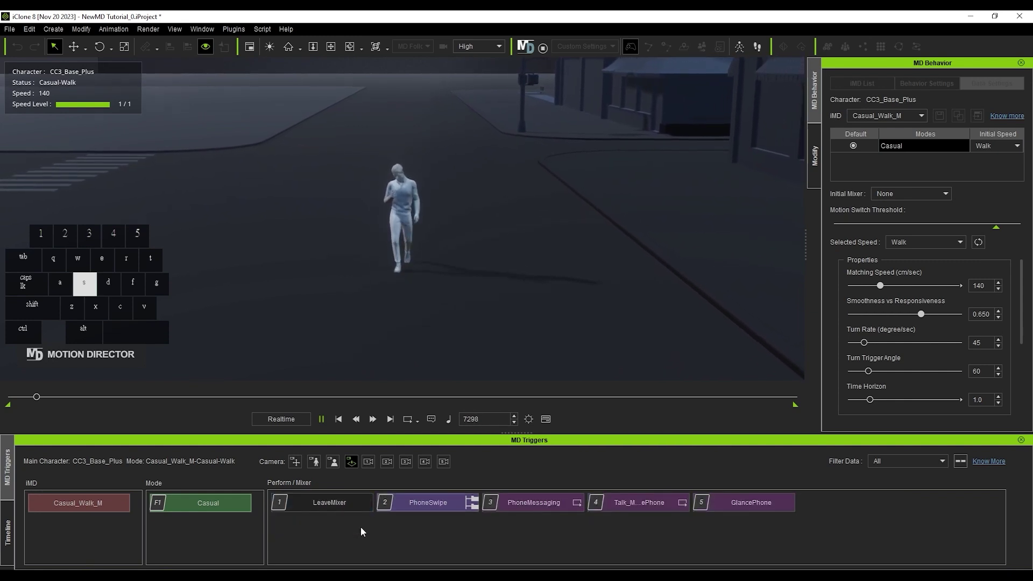
left_click(557, 502)
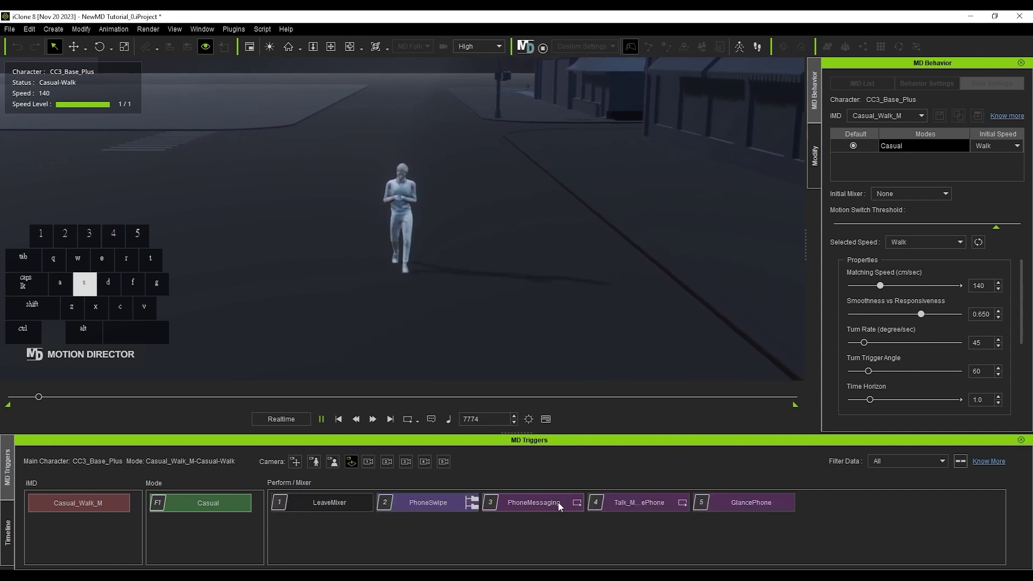
left_click(653, 503)
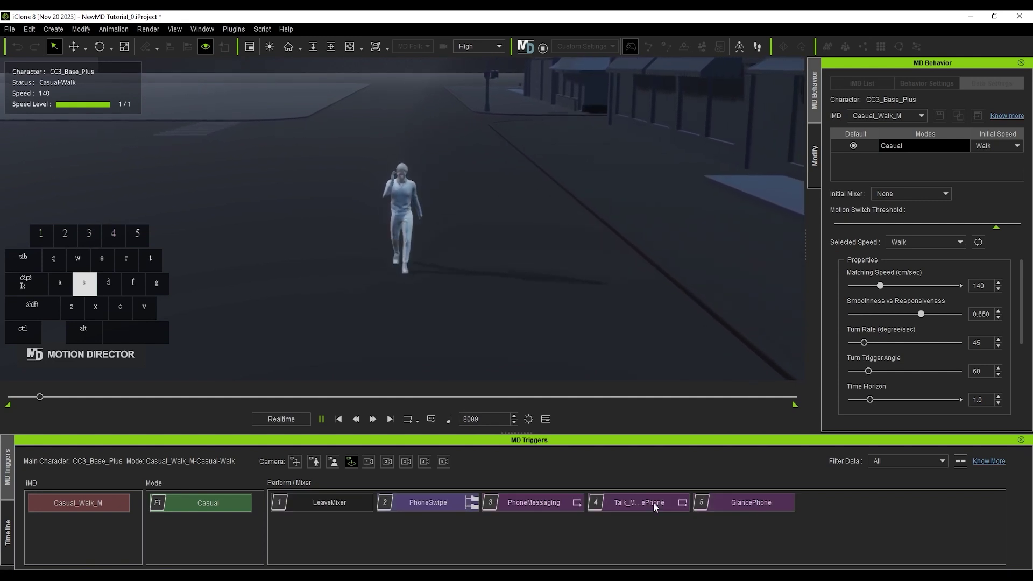
left_click(357, 508)
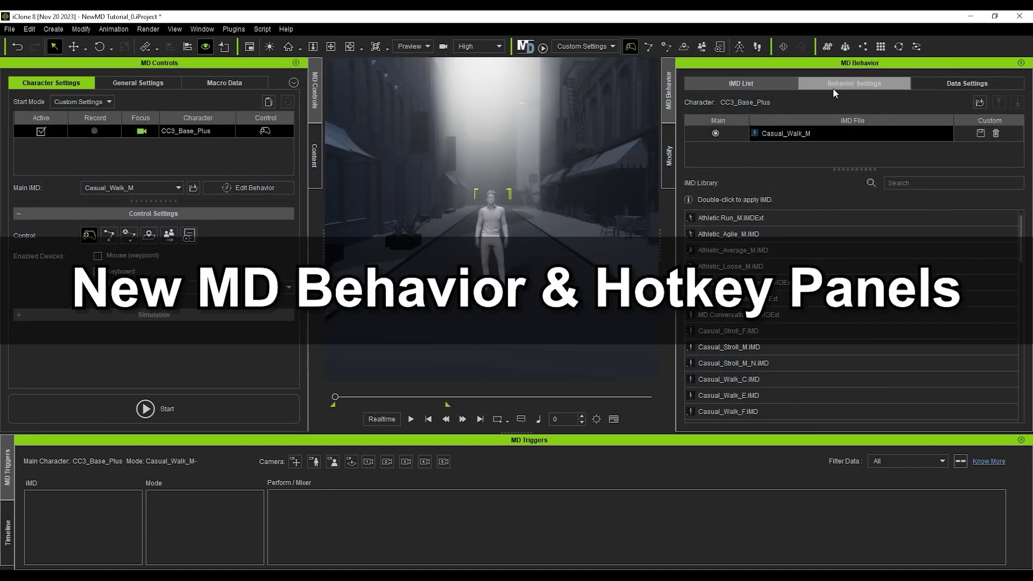
- Open Casual_Walk_M's Behavior Settings, enlarge the tree, and browse the Walk and Casual action lists
left_click(854, 83)
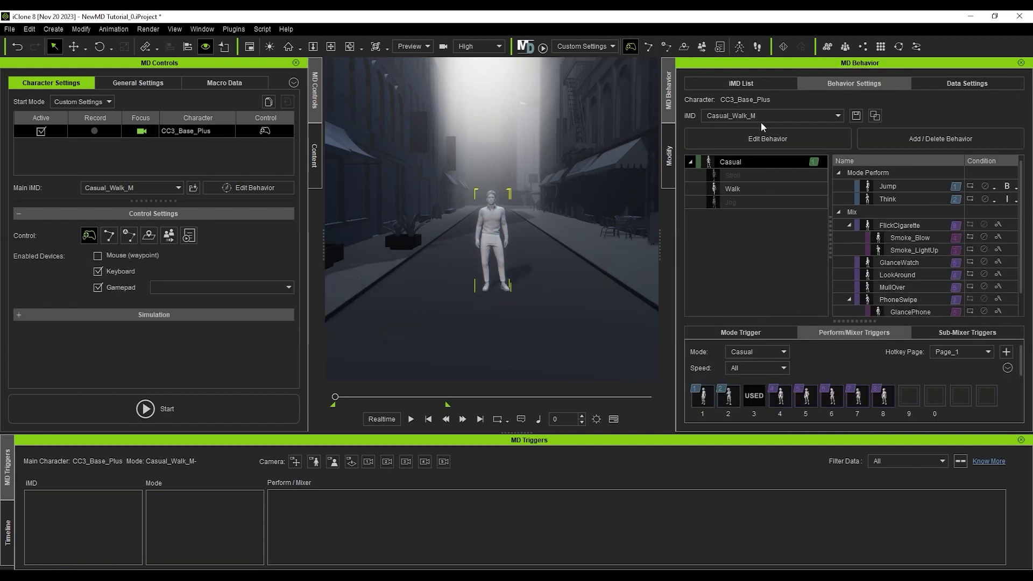
left_click_drag(849, 322, 836, 419)
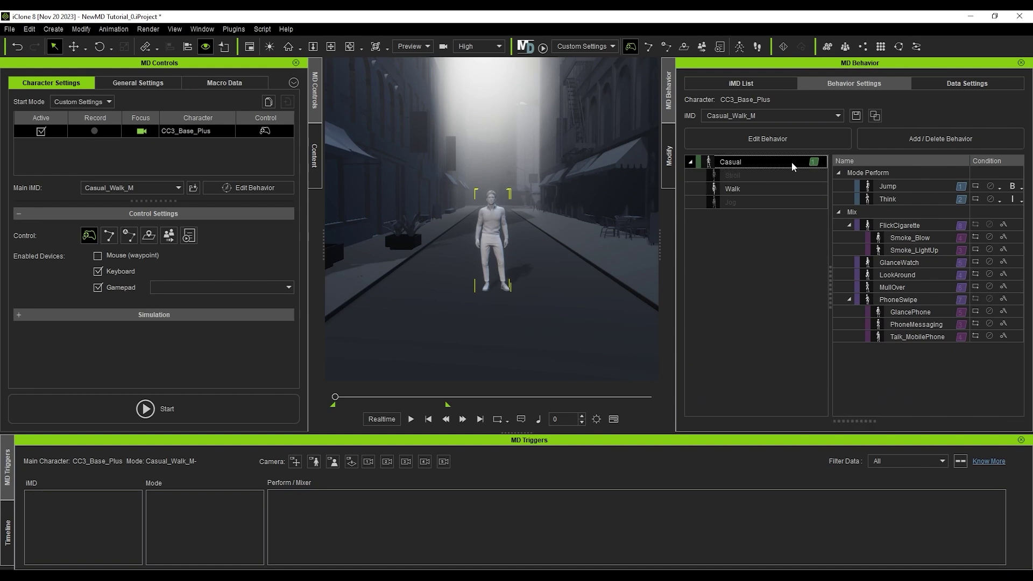
left_click(791, 188)
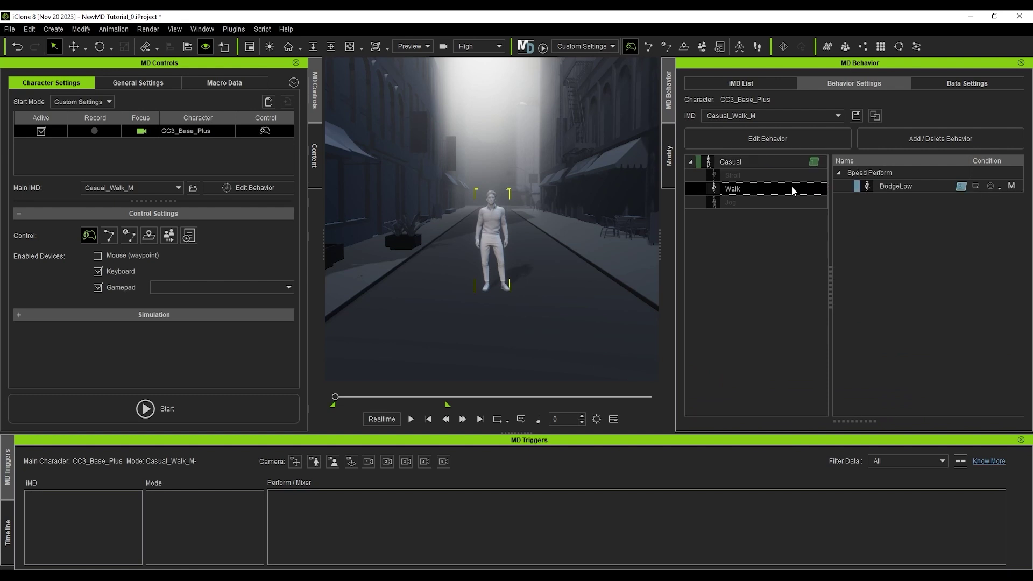
left_click(790, 164)
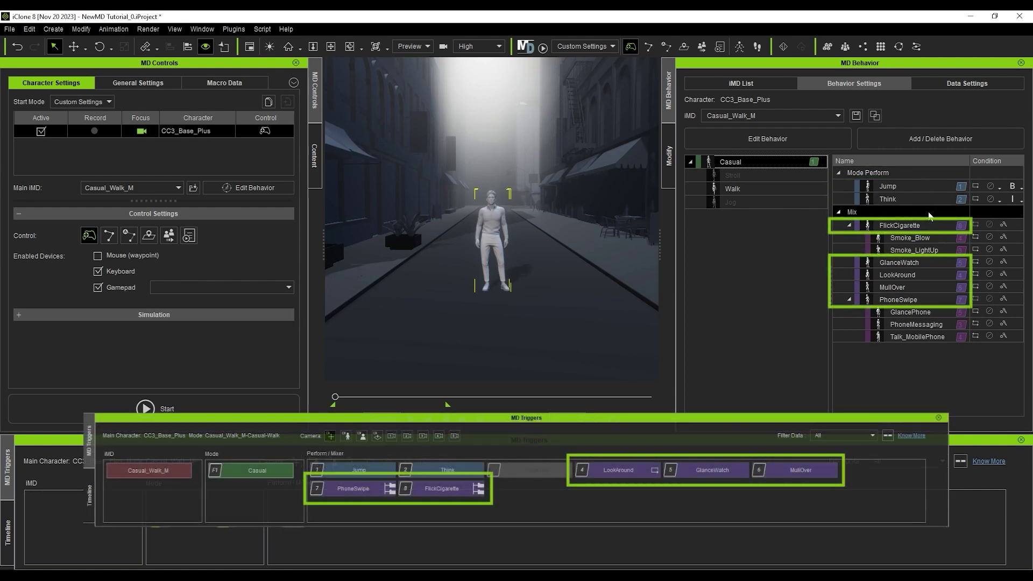
left_click(783, 189)
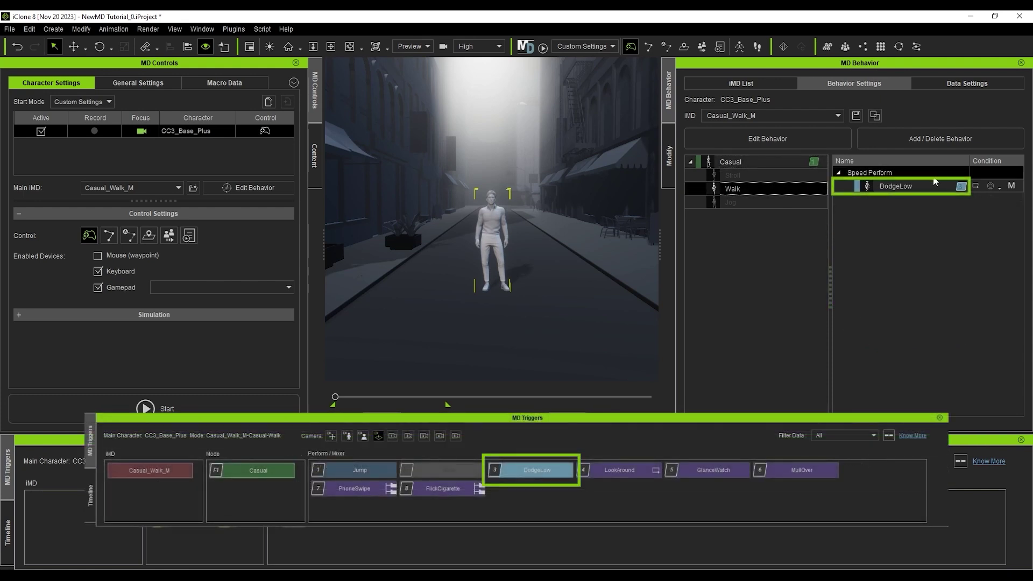
left_click(800, 164)
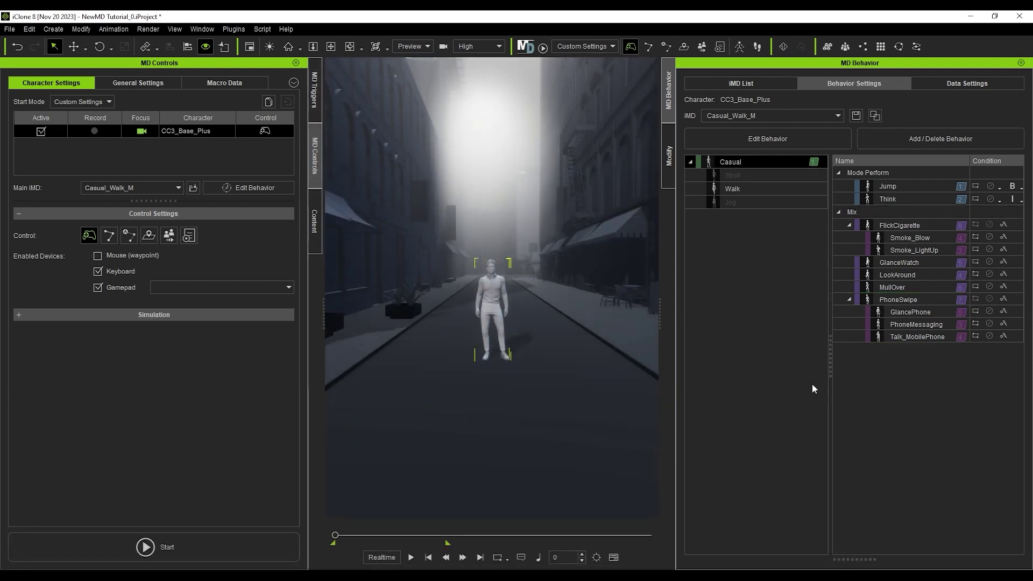
- Show the Perform/Mixer Triggers slots for Casual mode and switch the Speed filter between Walk and All
left_click_drag(855, 560, 846, 380)
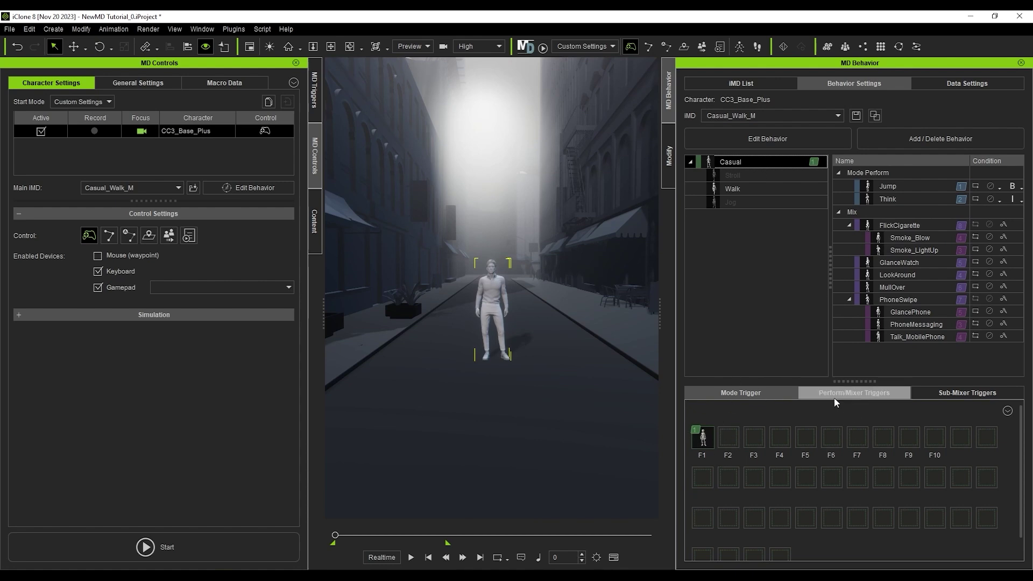
left_click(897, 397)
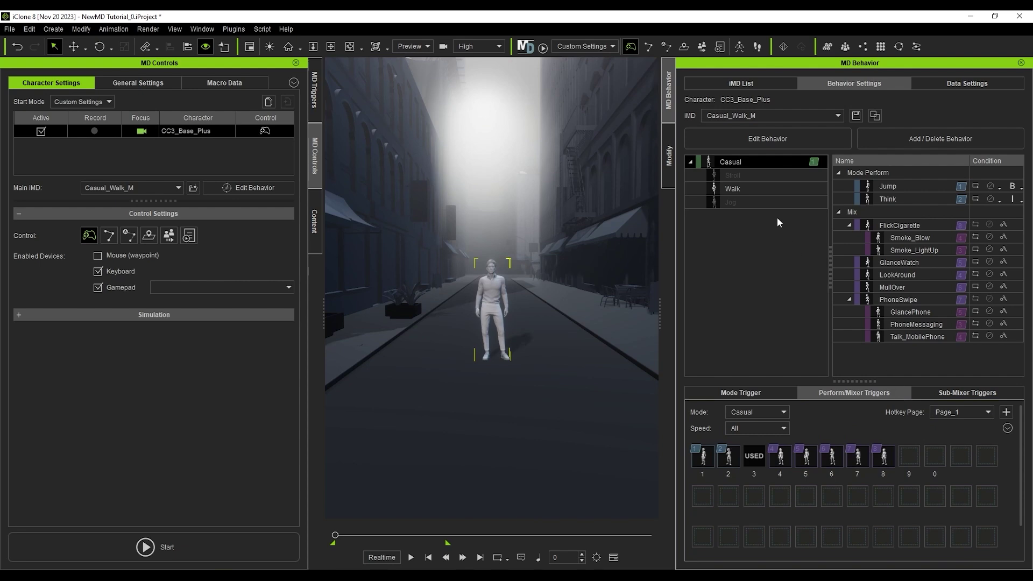
left_click(755, 189)
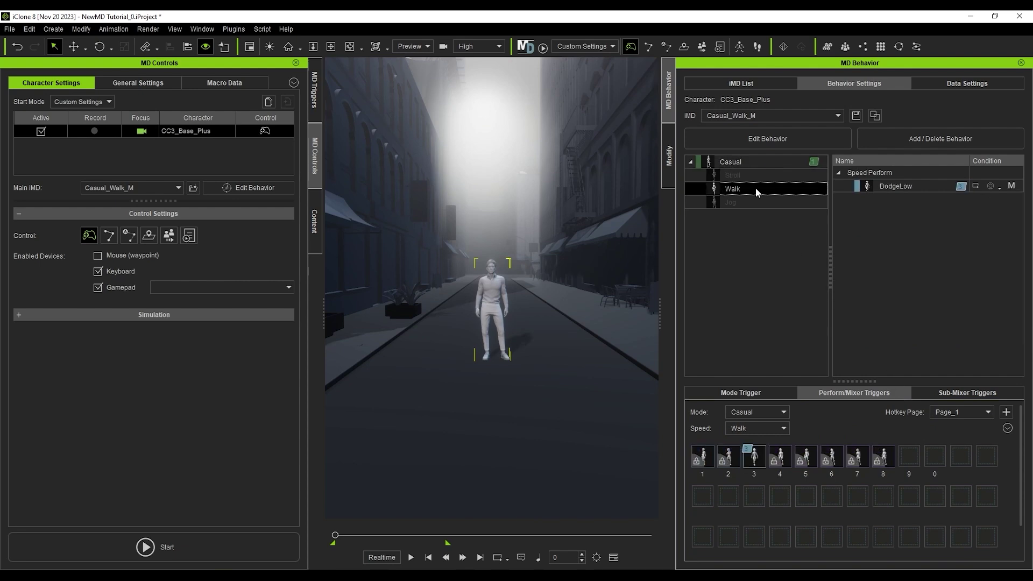
left_click(777, 163)
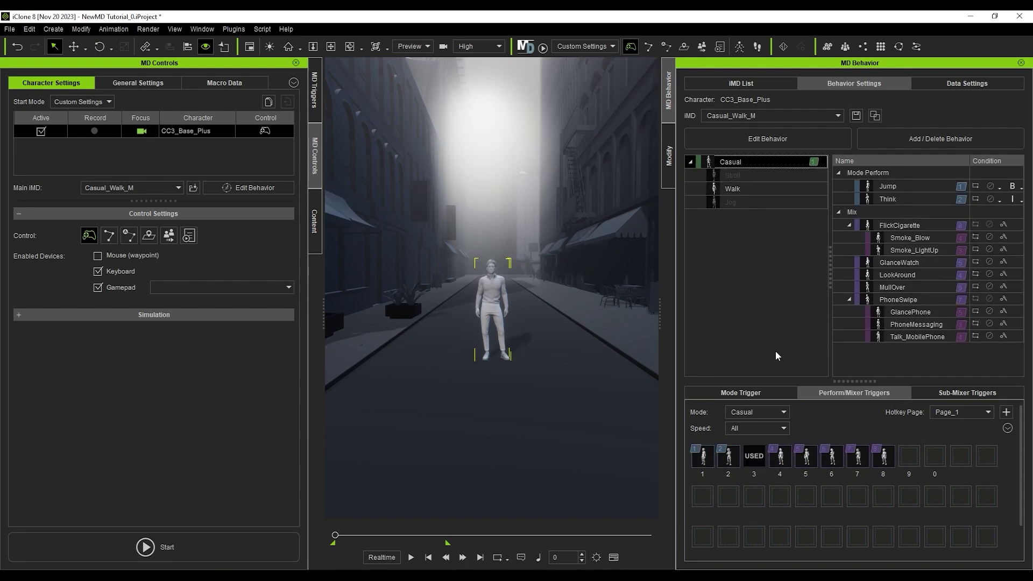
left_click(783, 428)
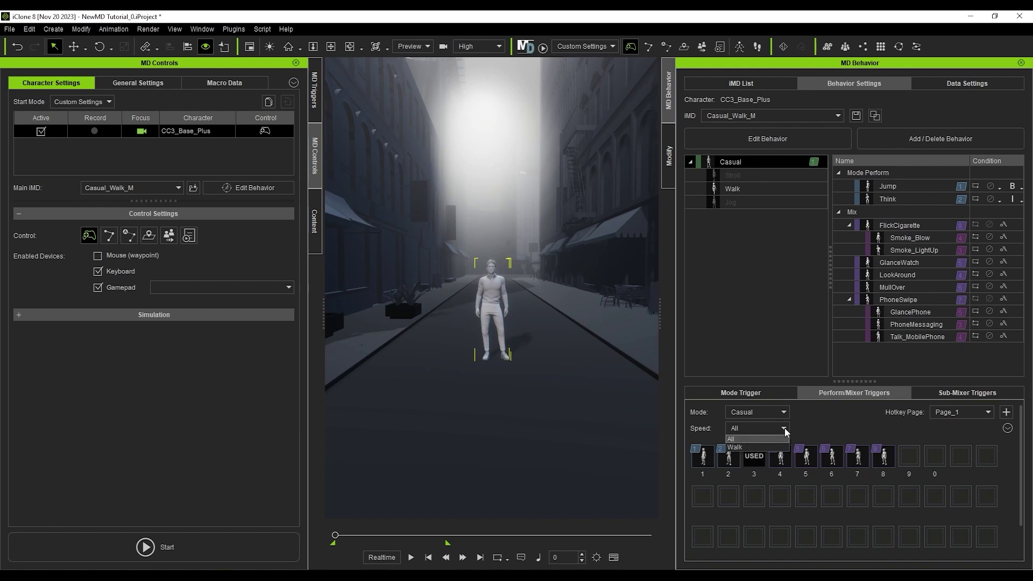
left_click(774, 446)
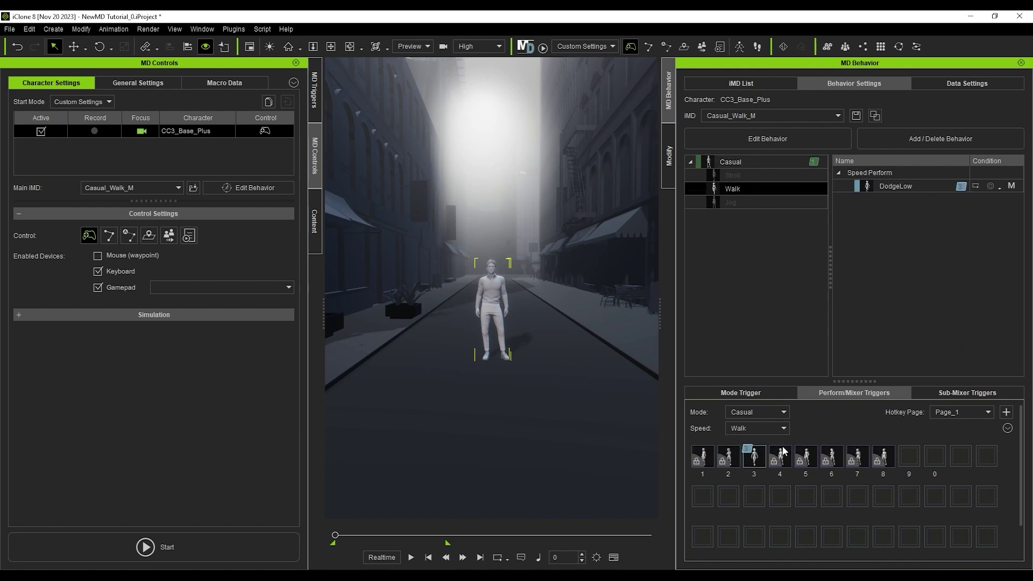
left_click(784, 428)
left_click(783, 439)
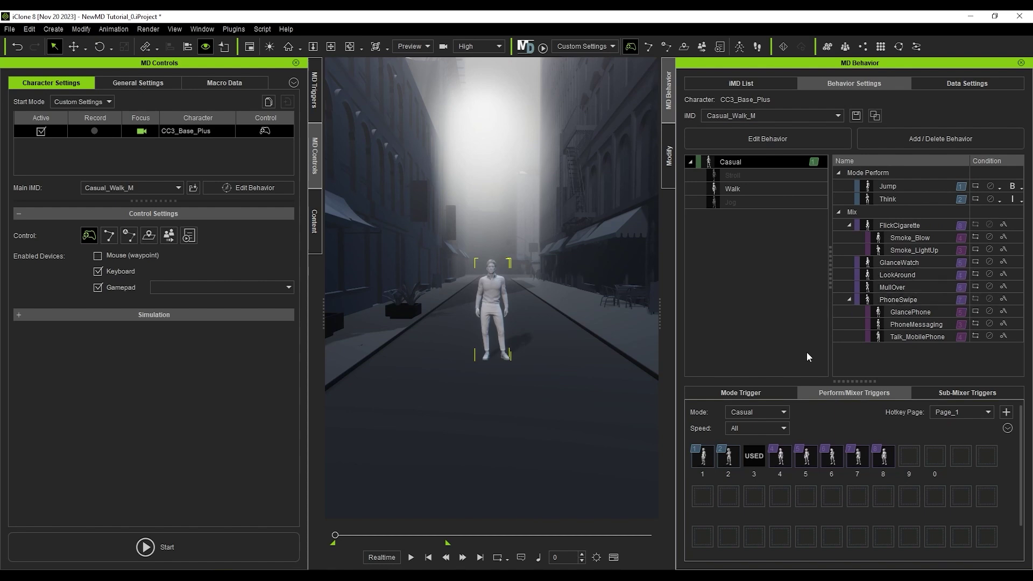
- Show the sub-mixer trigger slots with PhoneSwipe as the Belong Trigger
left_click(998, 391)
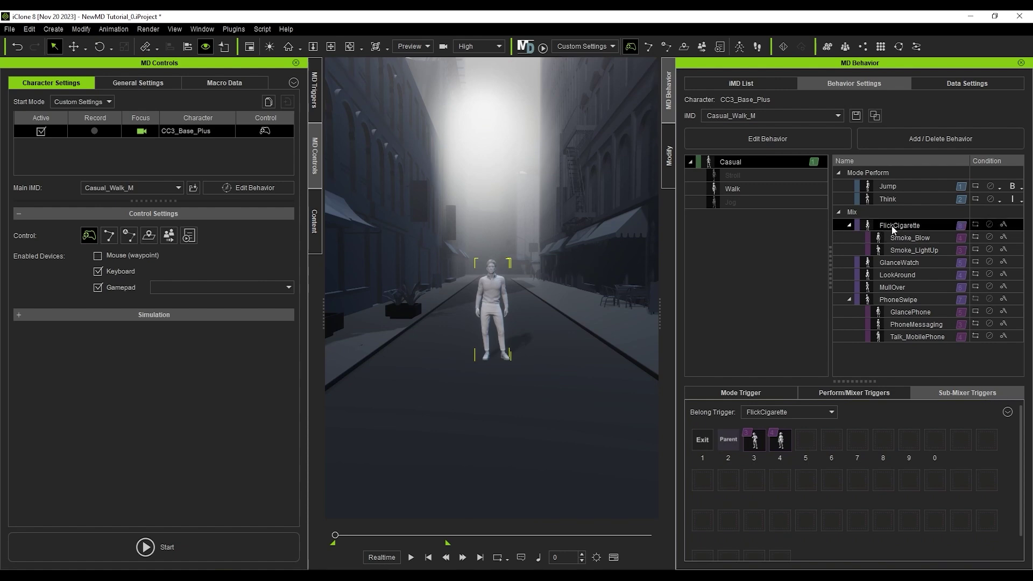
left_click(817, 413)
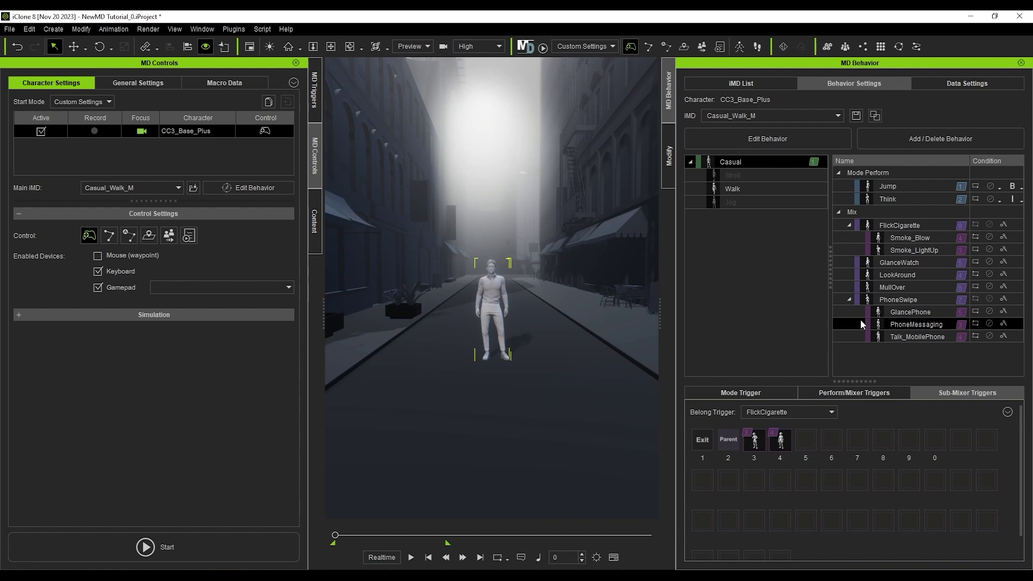
left_click(816, 417)
left_click(815, 416)
left_click(791, 426)
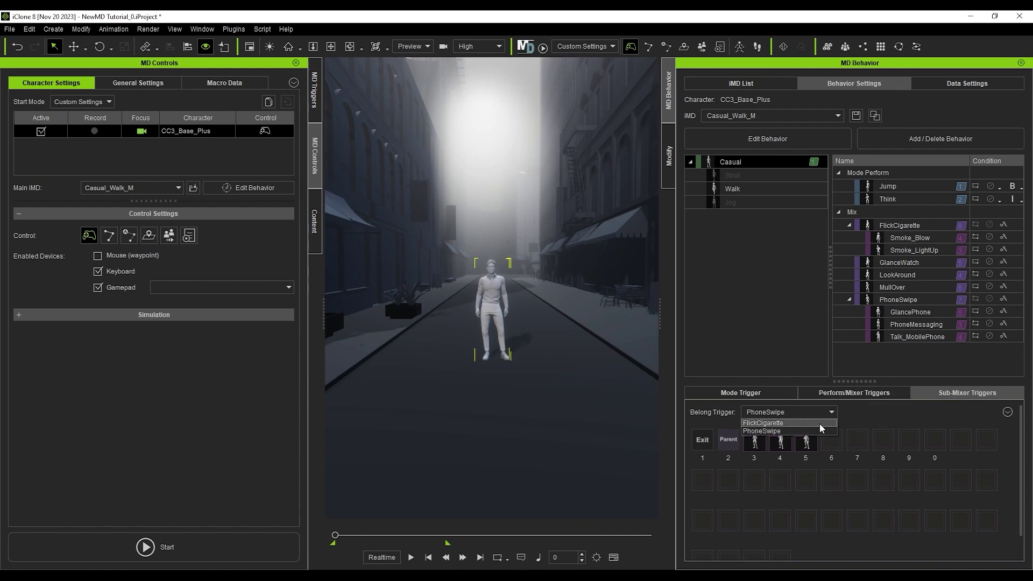
- Return to Perform/Mixer triggers and select Walk, showing DodgeLow in slot 3
left_click(860, 393)
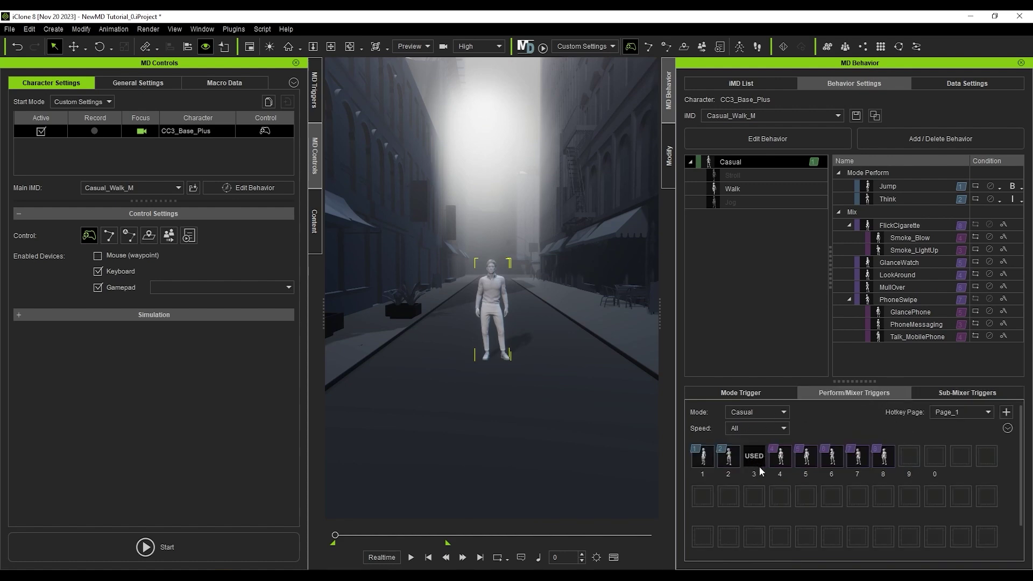
mouse_move(759, 466)
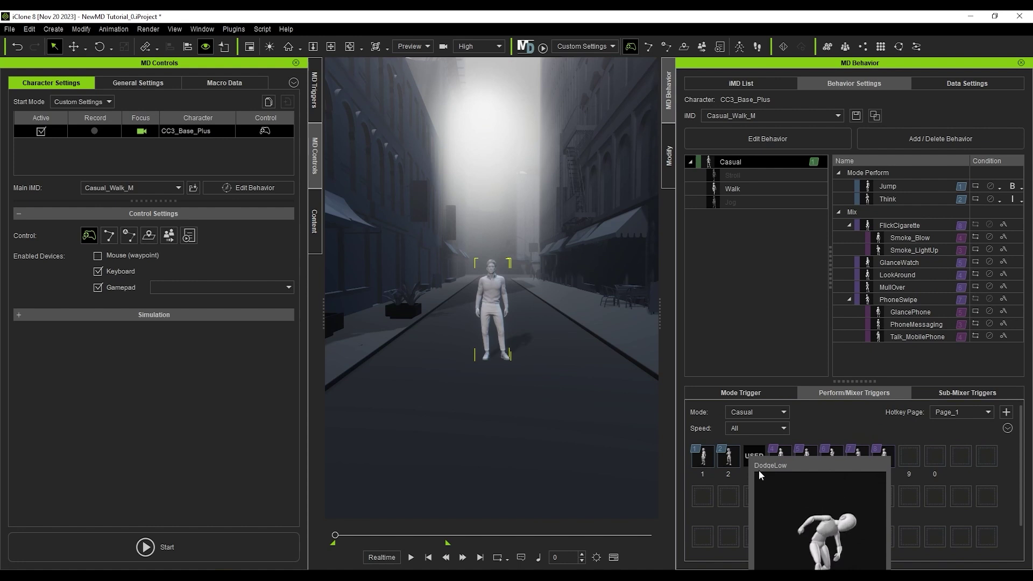
left_click(768, 189)
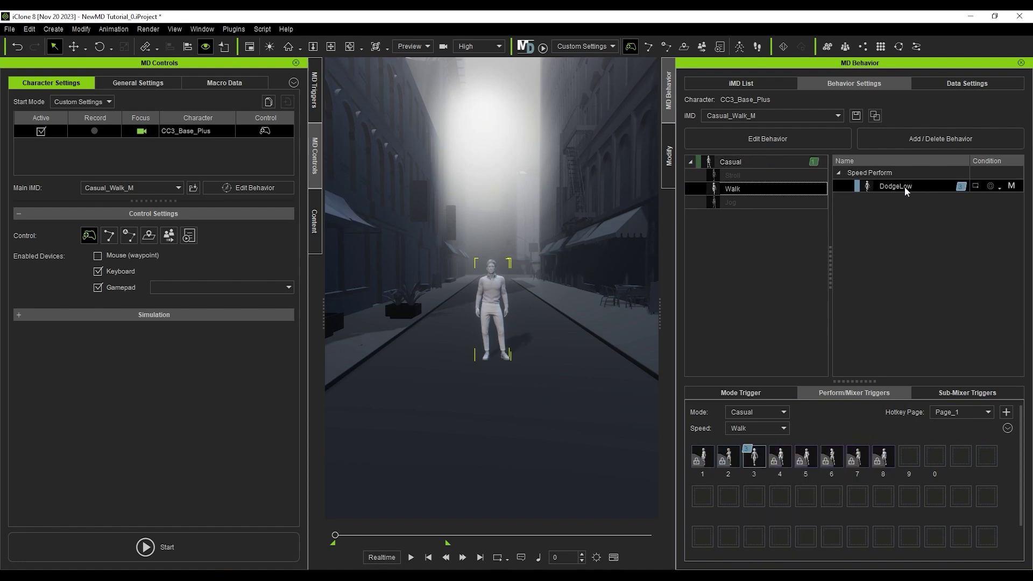
mouse_move(761, 459)
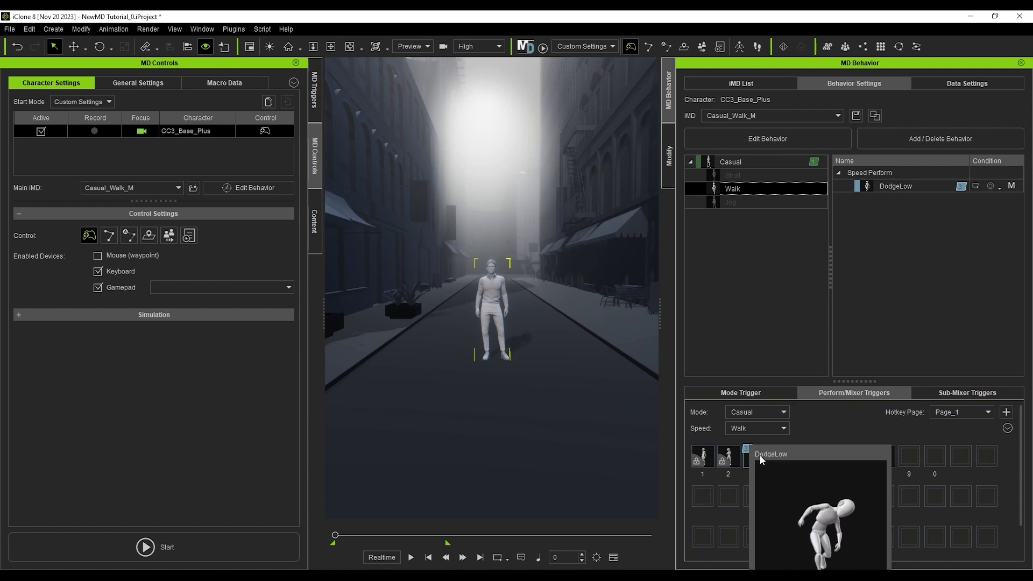
- Review the Perform/Mixer number hotkeys in the Hotkey Manager, then view Macro Data with CC3_Base_Plus_PlayerControl_1
left_click(789, 163)
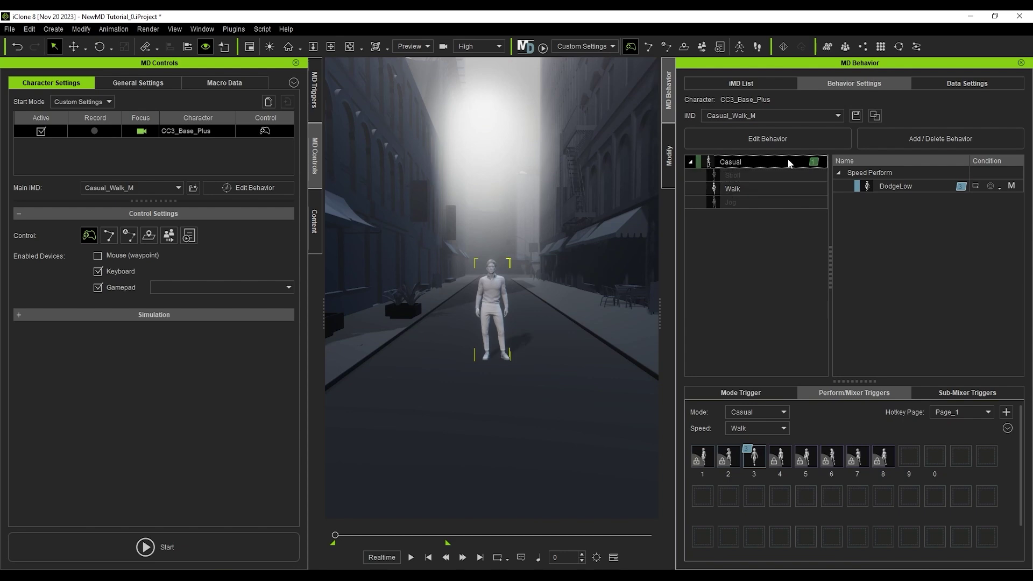
left_click(1013, 428)
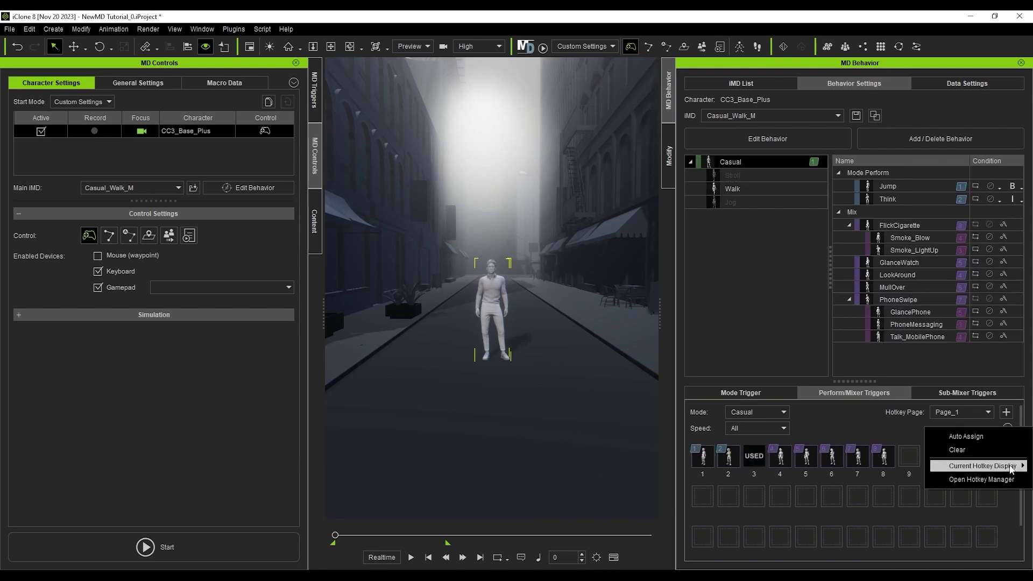
left_click(1010, 480)
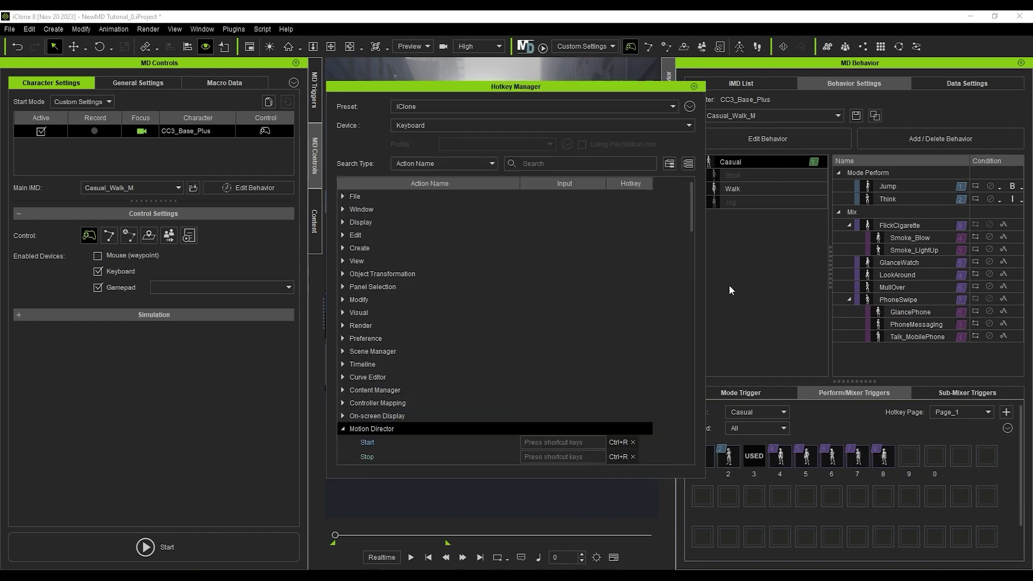
scroll(694, 258, "down", 5)
left_click_drag(693, 258, 693, 395)
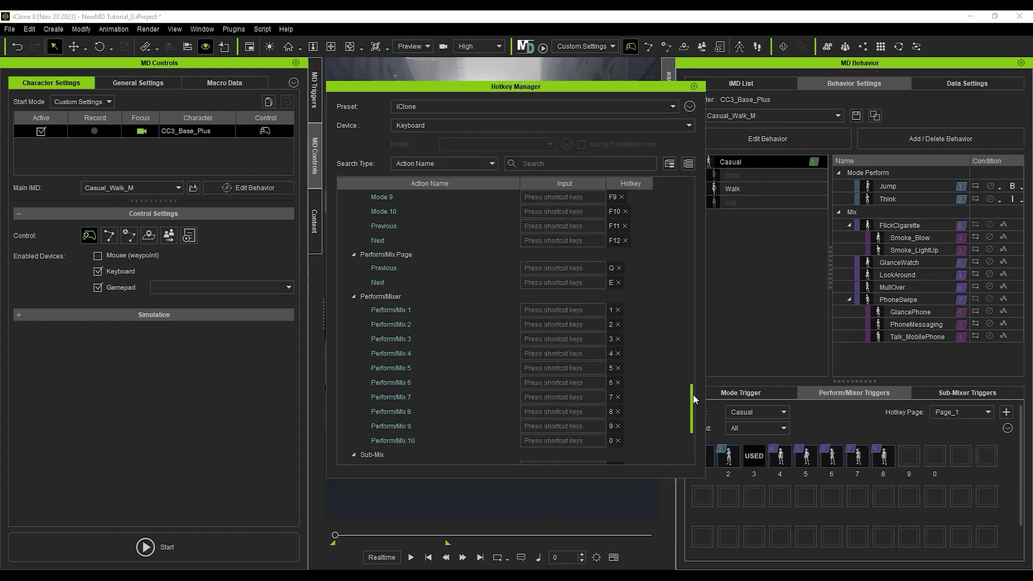
left_click(418, 255)
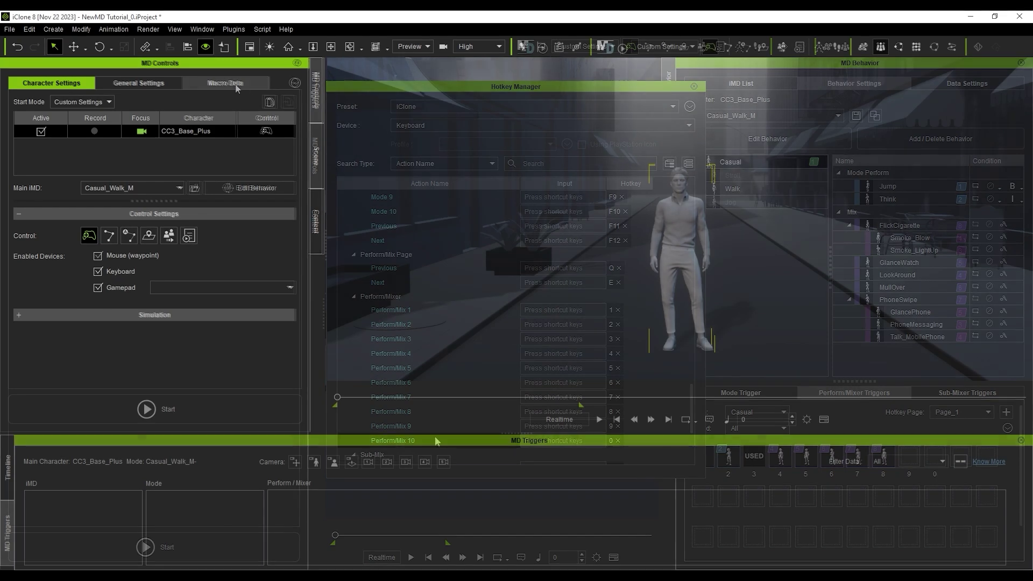
left_click(252, 84)
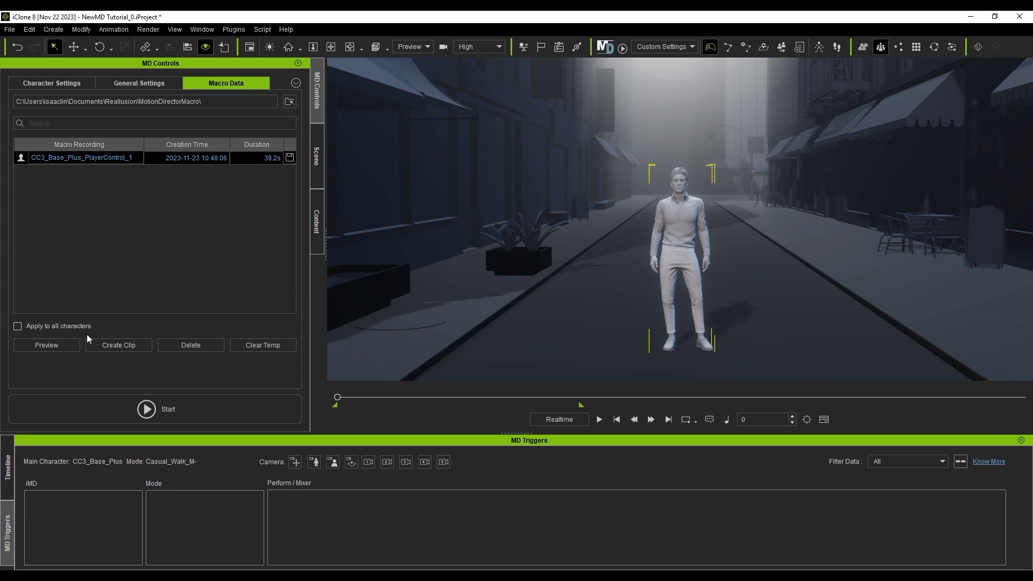
- Preview and stop the saved macro, then look over the Character and camera settings
left_click(66, 344)
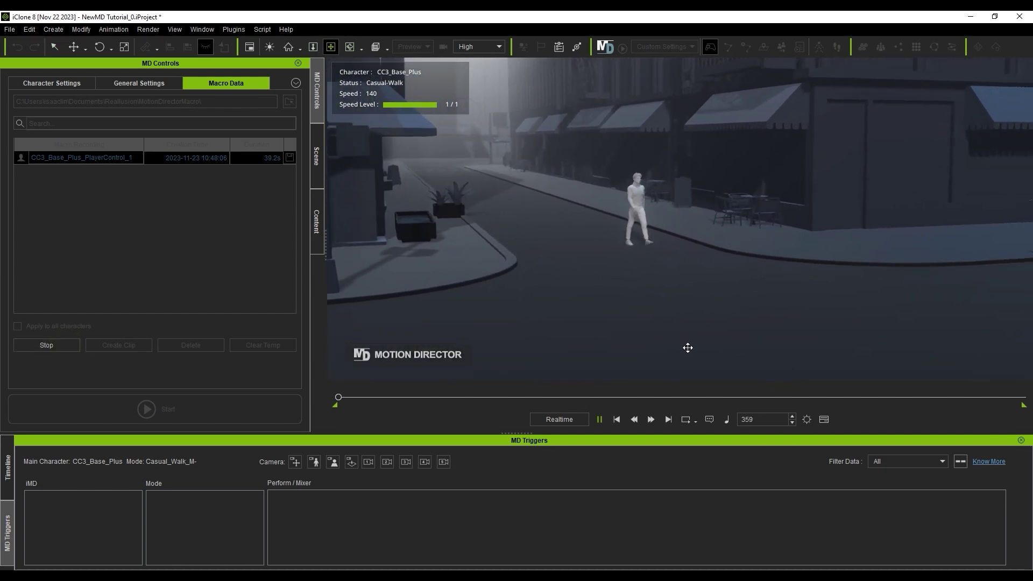
left_click(47, 344)
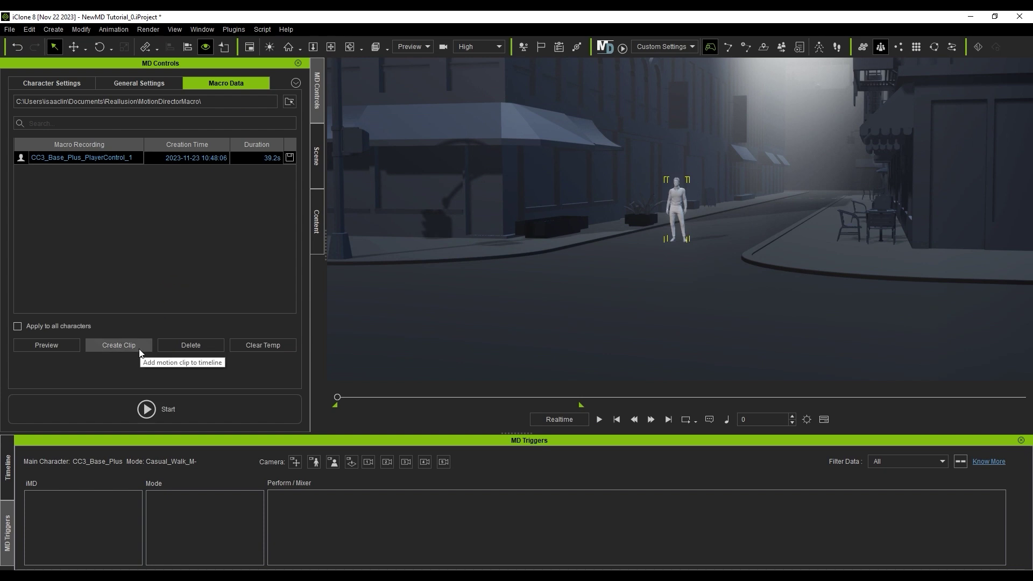
left_click(70, 85)
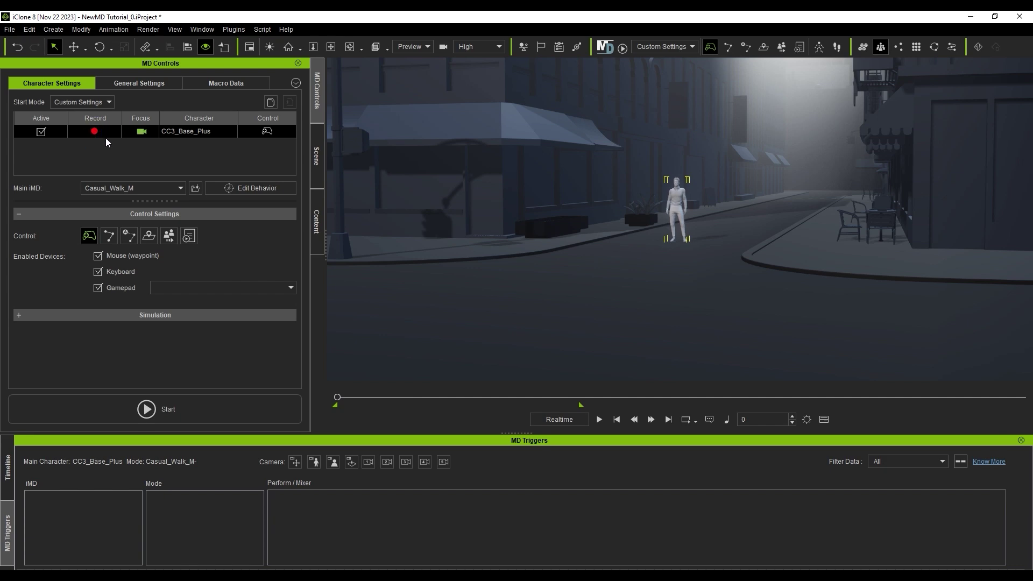
left_click(162, 86)
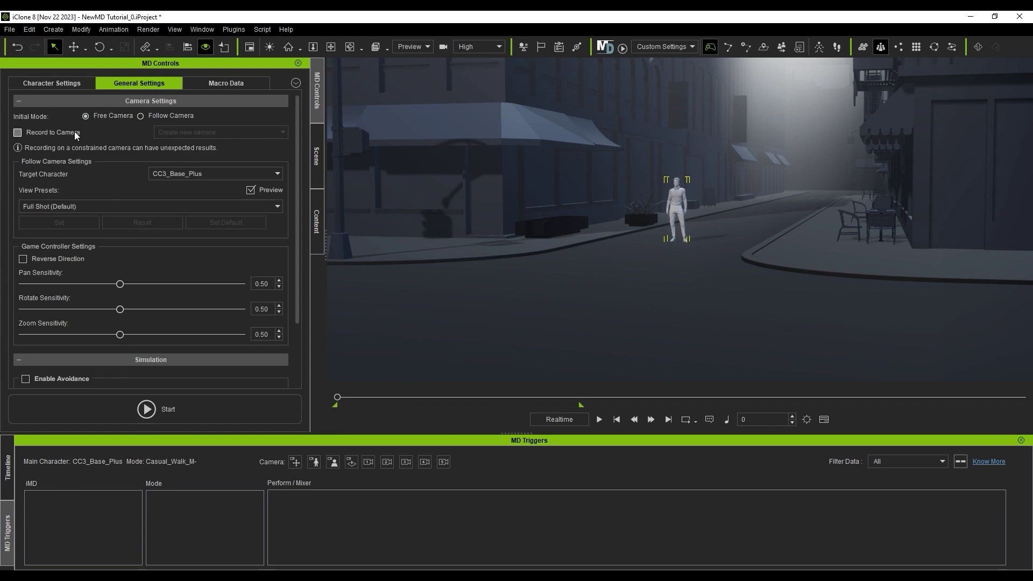
- Set the Motion Director Start Mode to Record Selected
left_click(76, 87)
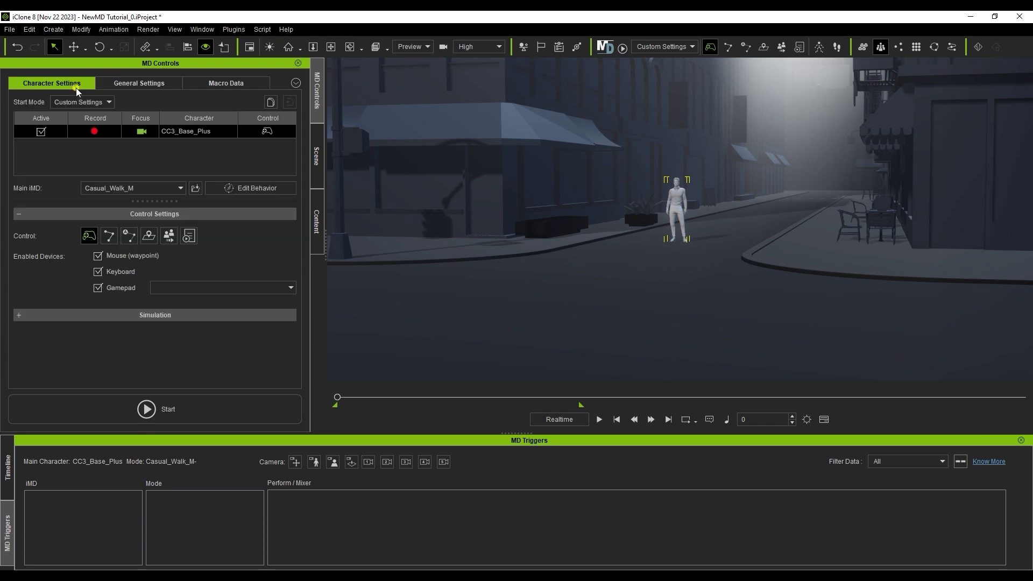
left_click(107, 104)
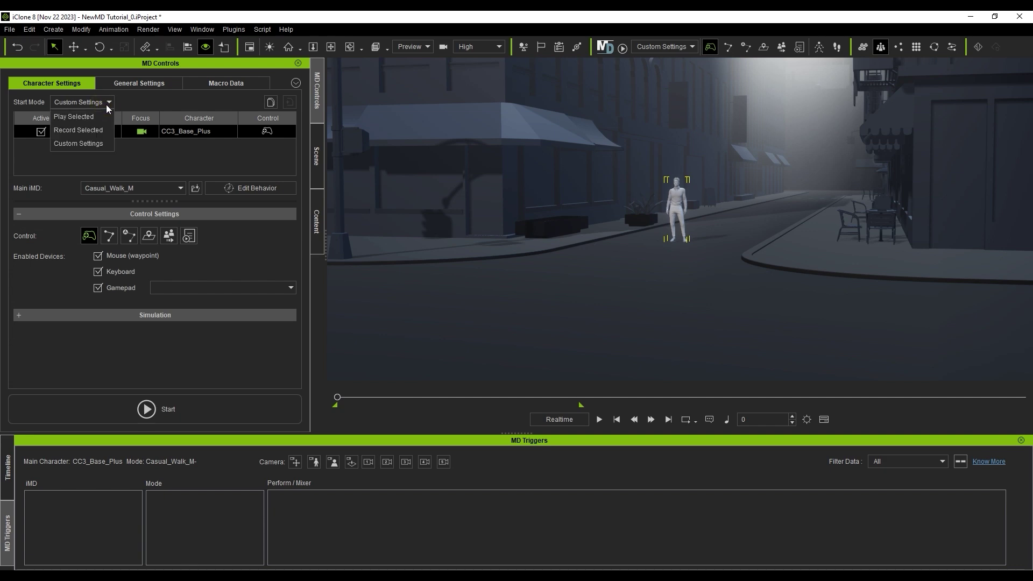
left_click(81, 130)
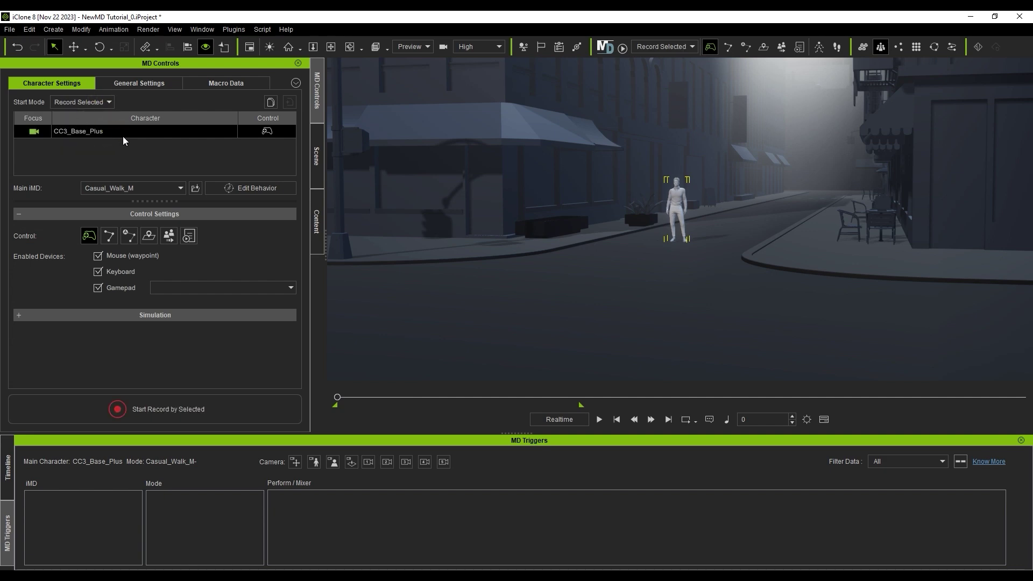
- Record CC3_Base_Plus walking to two street waypoints from a follow camera, then play the clip back
left_click(264, 414)
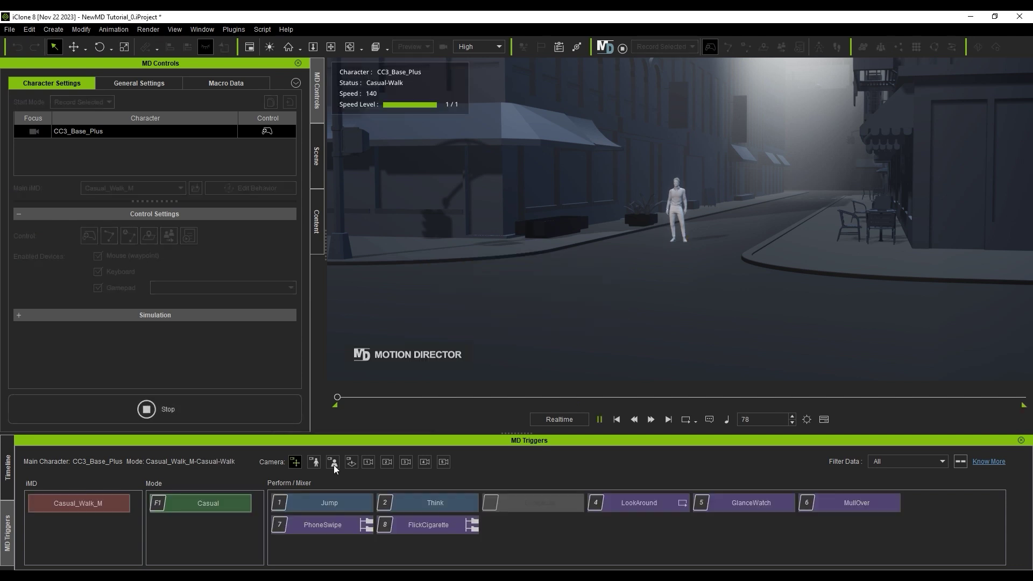
left_click(350, 461)
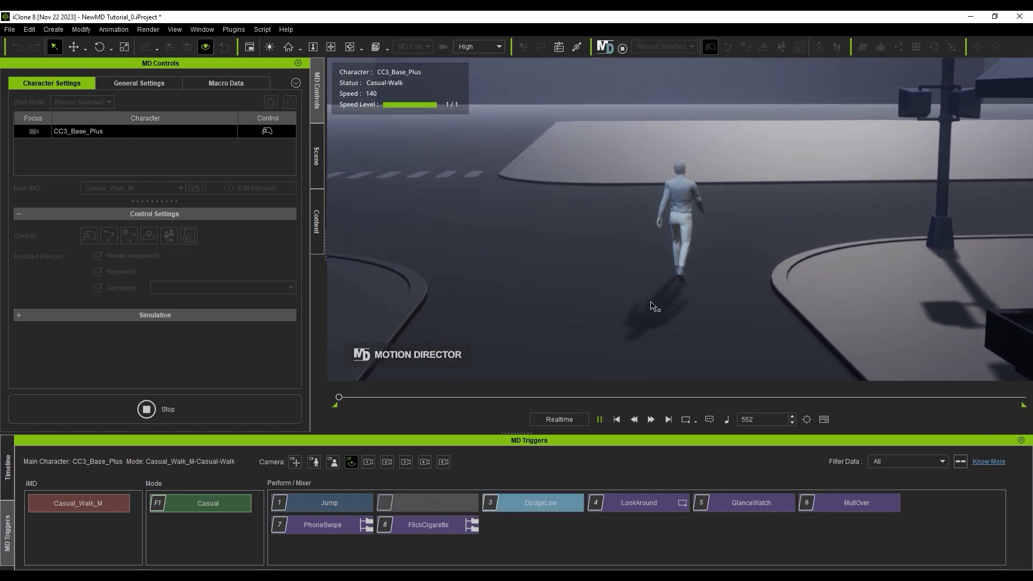
left_click(648, 309)
left_click(831, 310)
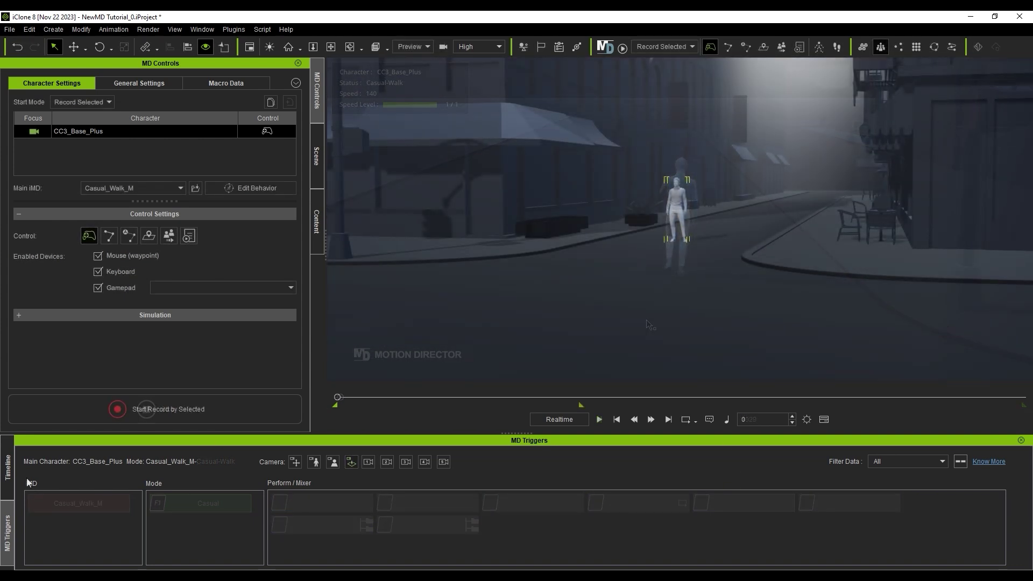
left_click(5, 478)
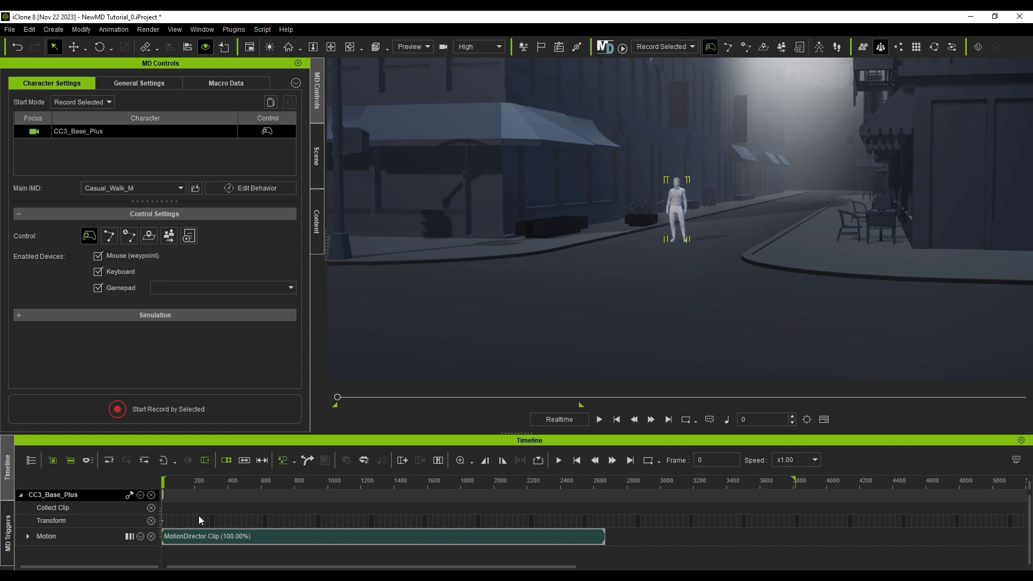
left_click(598, 419)
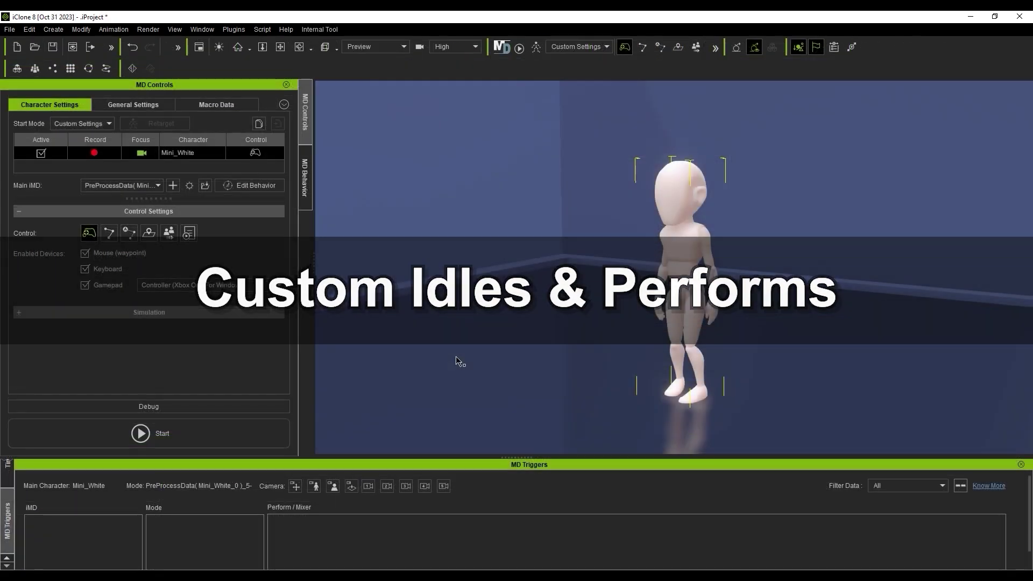
- Start a live Motion Director run of the Mini_White kid, then stop it
left_click(256, 431)
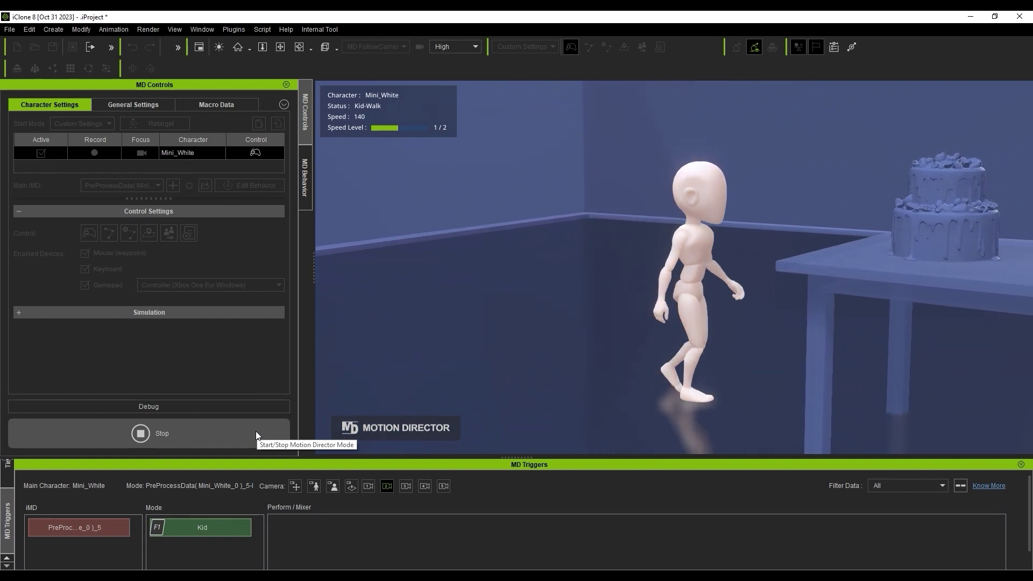
left_click(256, 433)
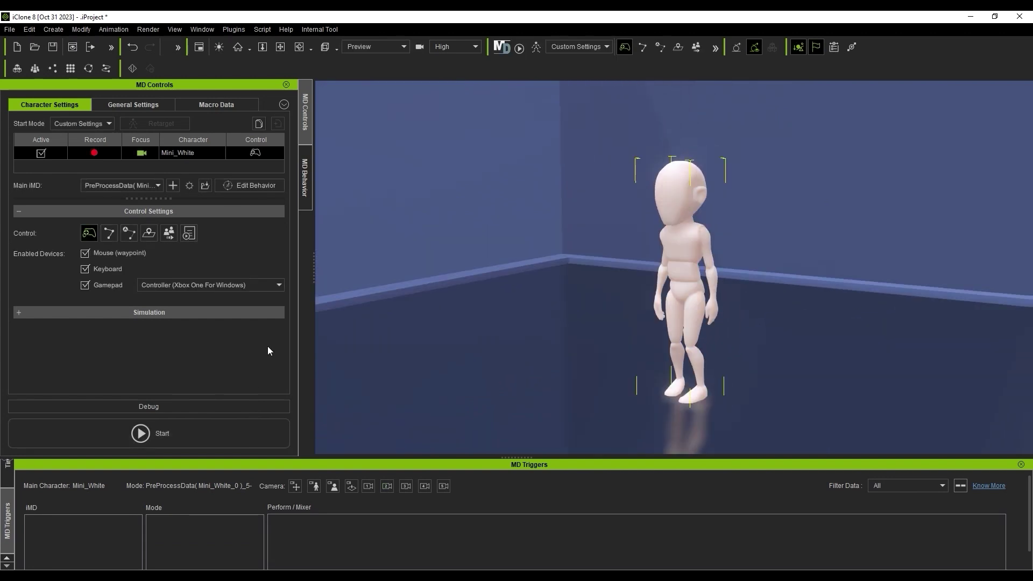
- Add the Kid_Stand Idle motion under Idle > Kid and apply the behavior
left_click(304, 203)
left_click(176, 102)
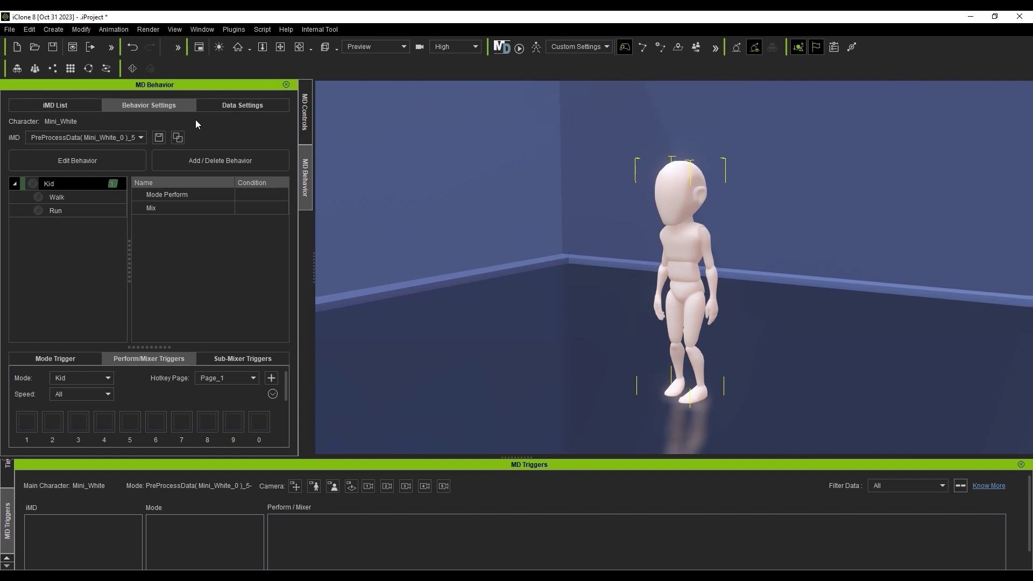
left_click(215, 160)
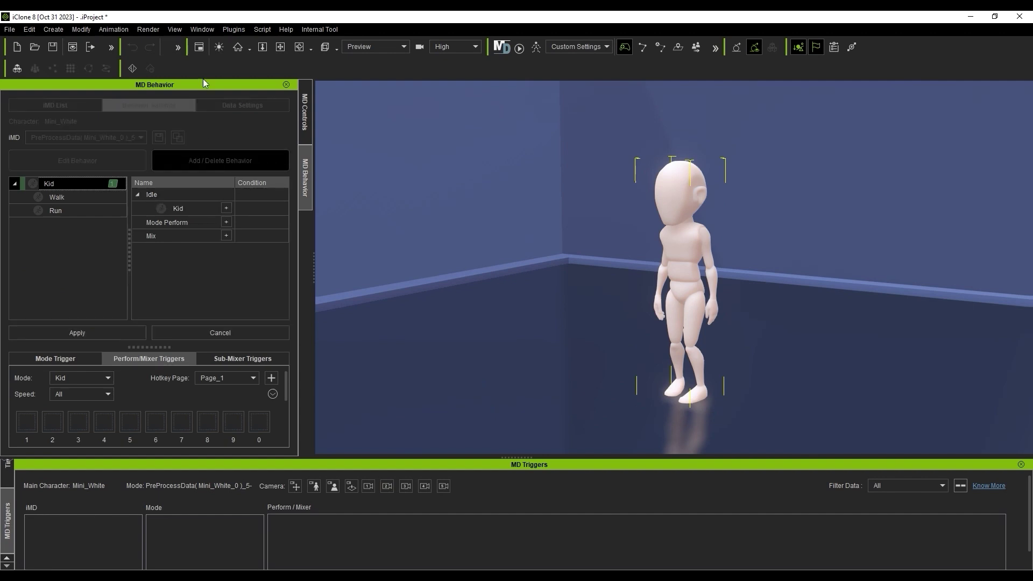
left_click(202, 29)
left_click(229, 88)
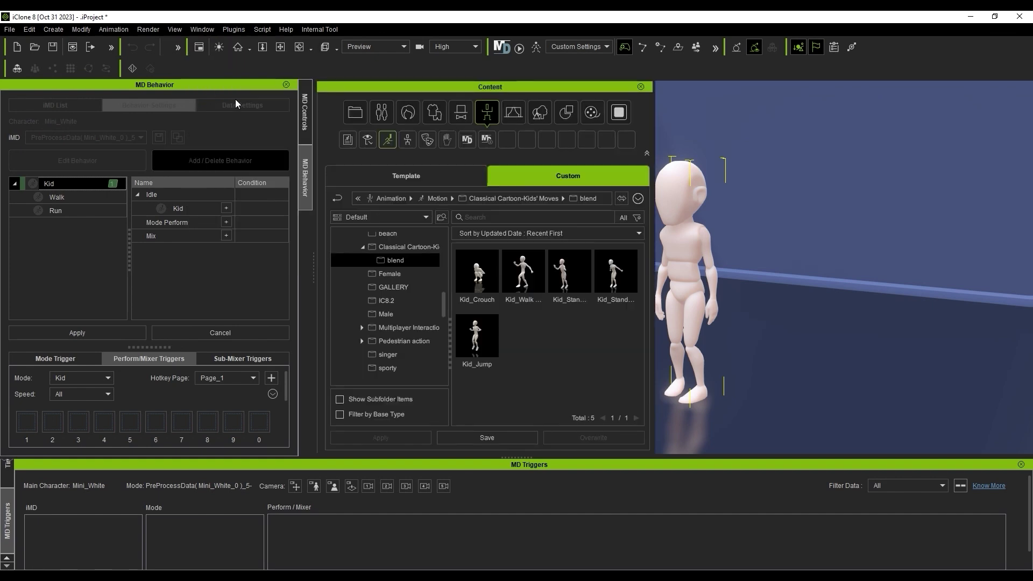
left_click(606, 281)
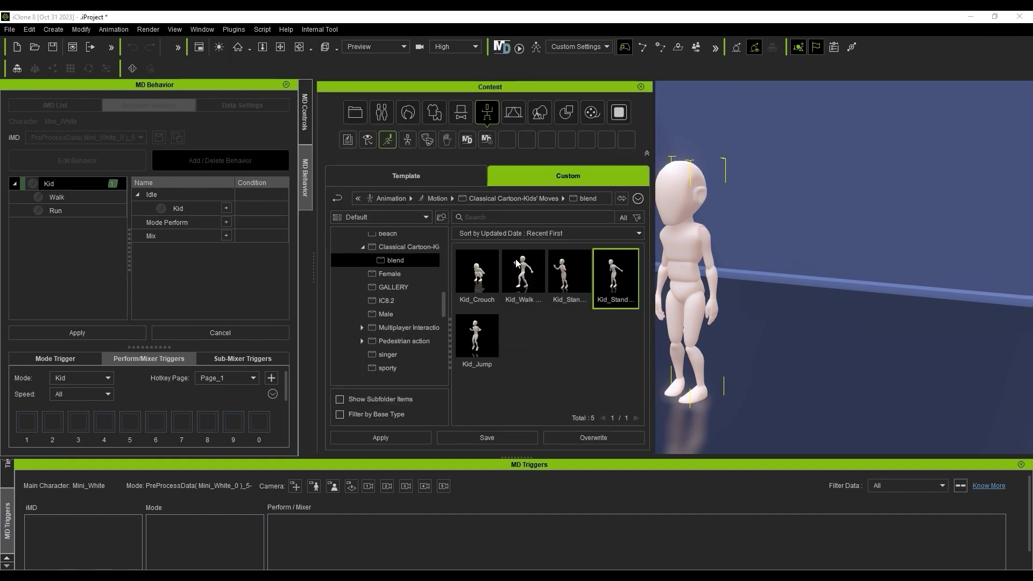
left_click_drag(564, 271, 205, 210)
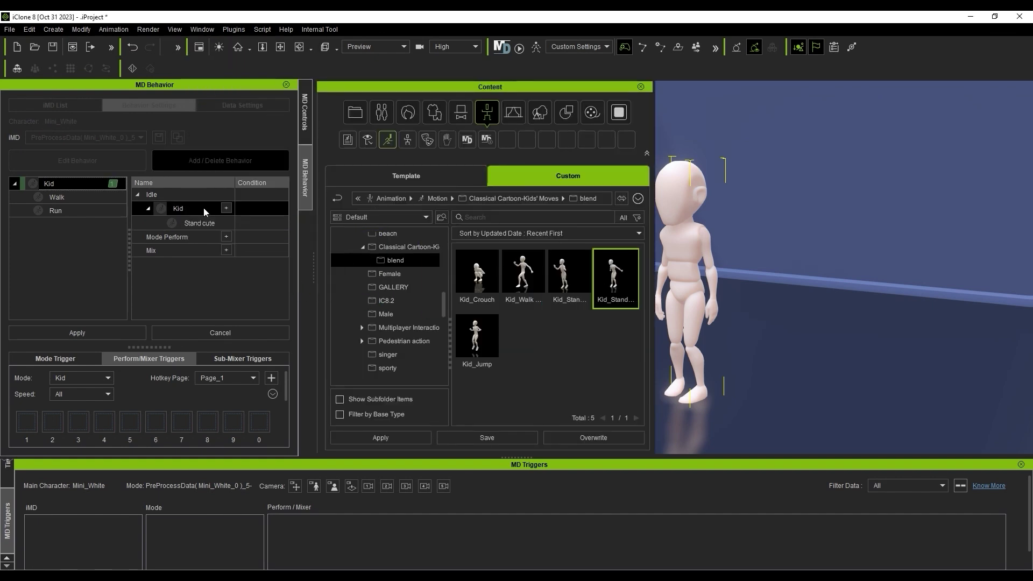
left_click(640, 87)
left_click(77, 333)
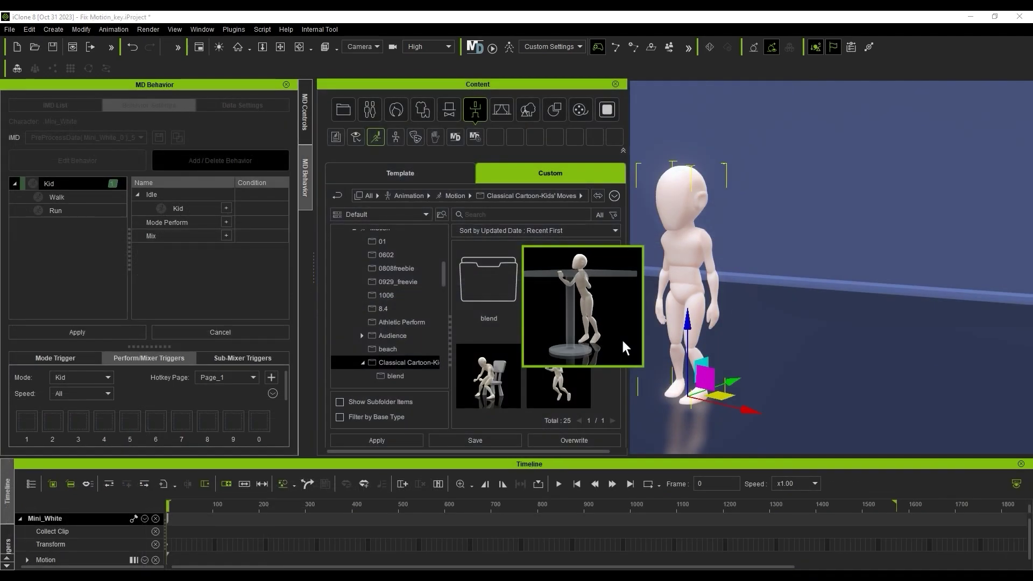
- Add Curious as a Kid mode perform and assign it to trigger slot 3
left_click_drag(621, 338, 195, 222)
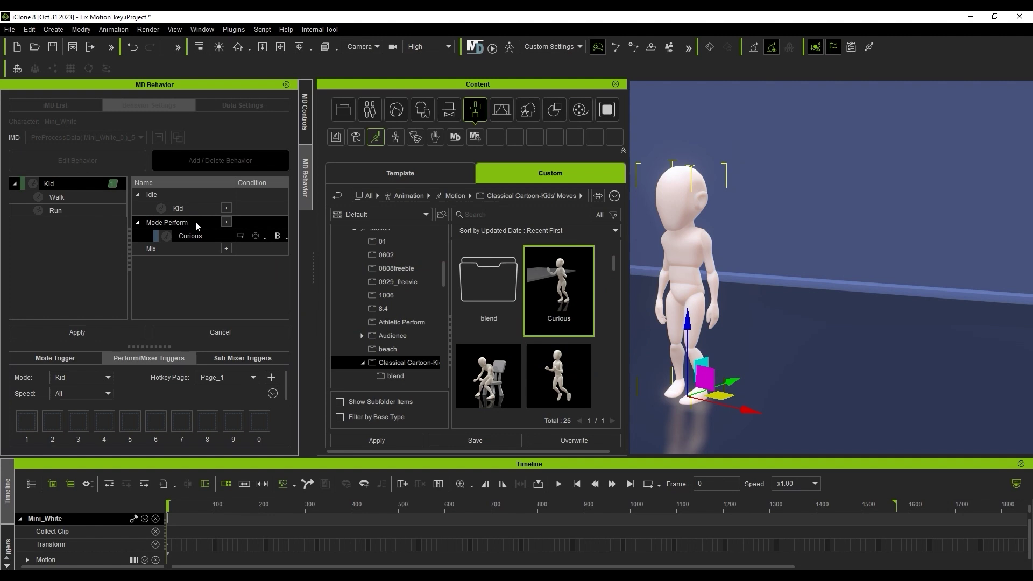
left_click(615, 84)
left_click_drag(167, 235, 81, 424)
- Apply the Curious slot 3 assignment, start Motion Director, and trigger Curious beside the cake
left_click(123, 335)
left_click(302, 134)
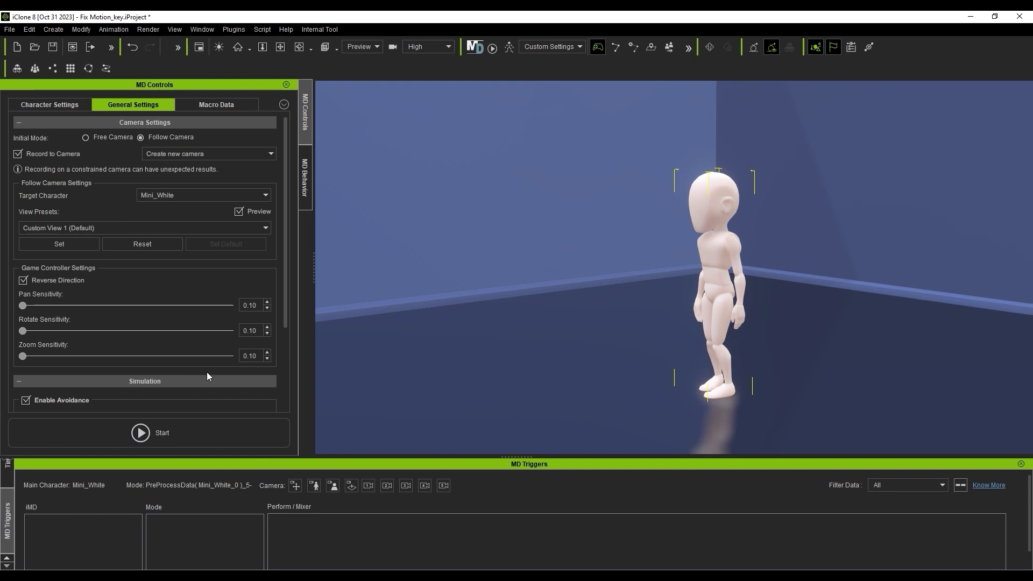
left_click(215, 435)
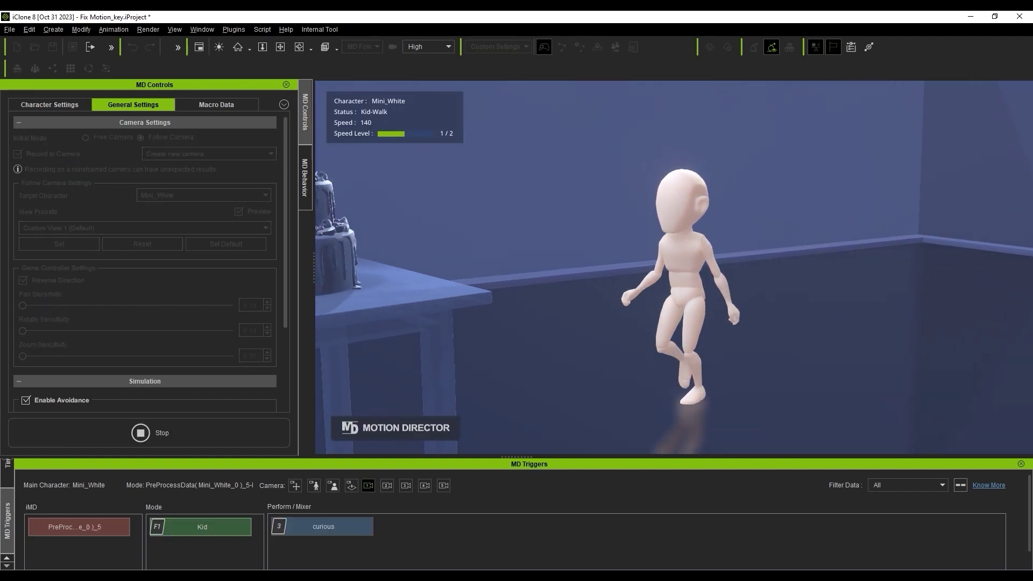
left_click(348, 530)
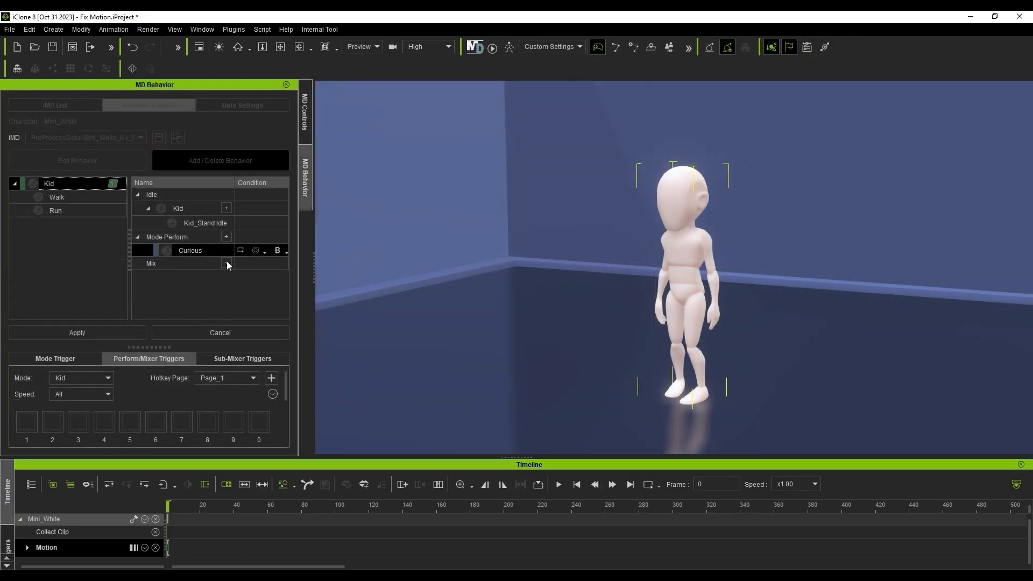
- Put the Kid idle and Curious motions on the timeline and scrub the blend between them
right_click(207, 208)
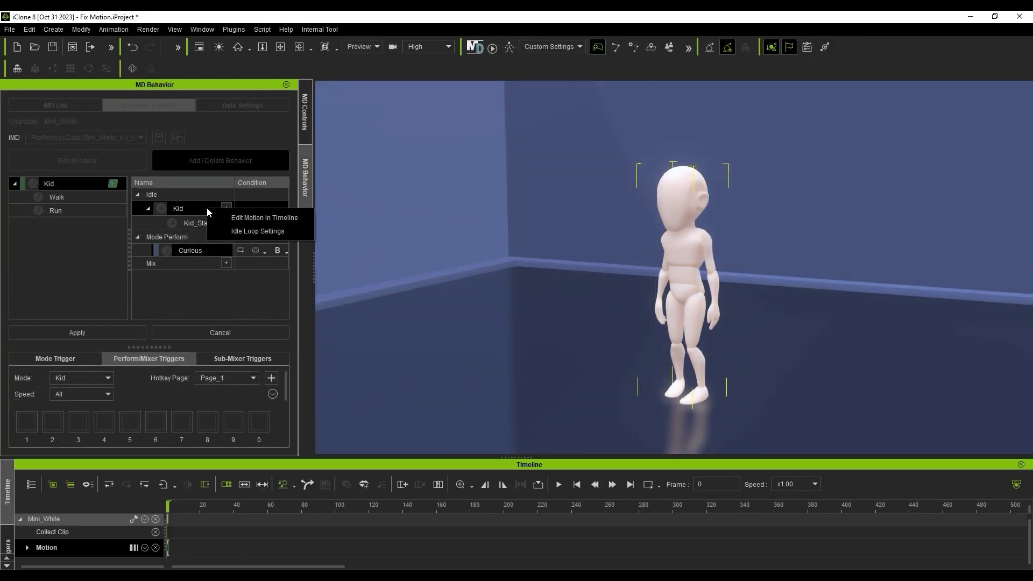
left_click(274, 225)
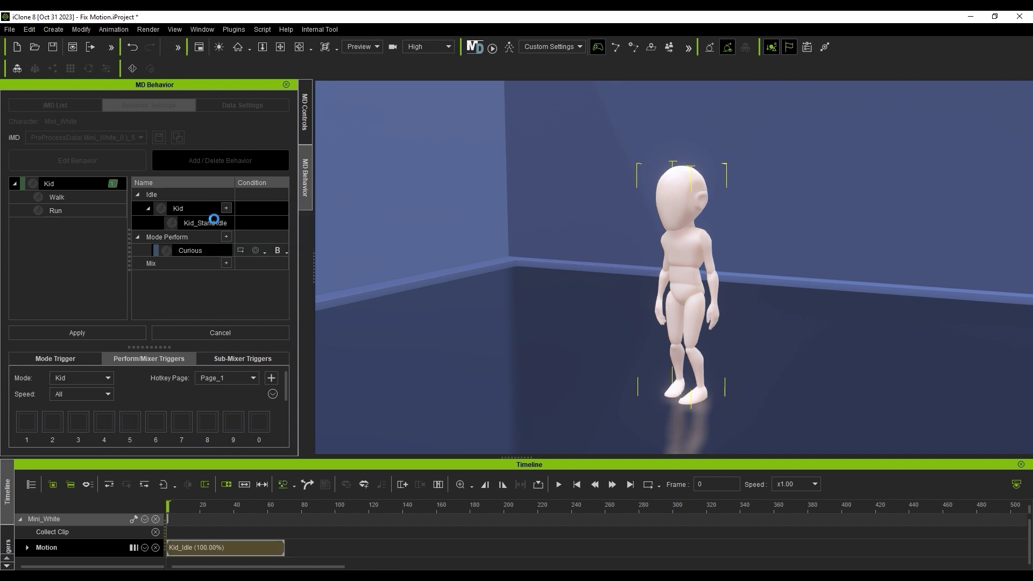
right_click(205, 250)
left_click(214, 289)
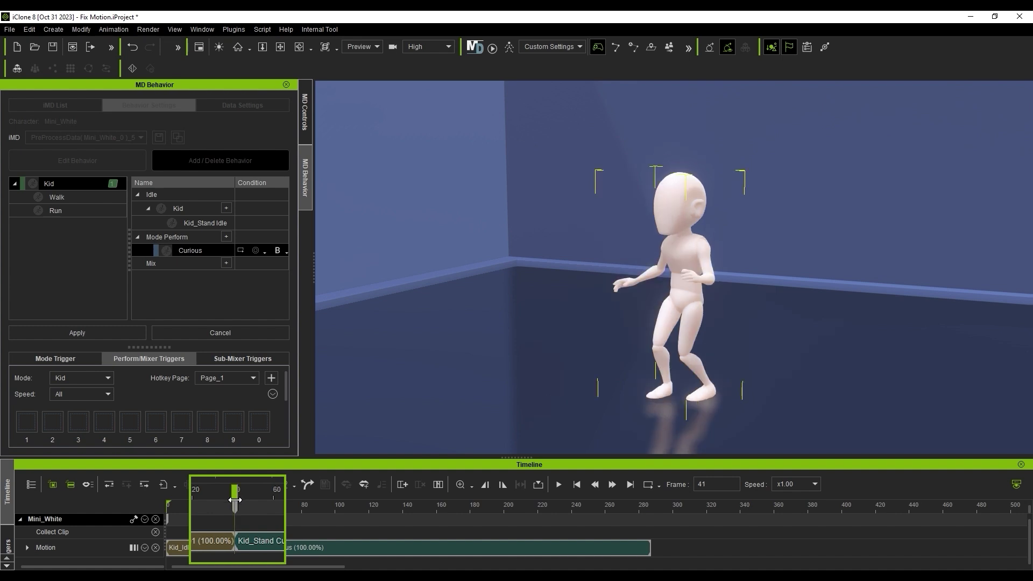
left_click(263, 548)
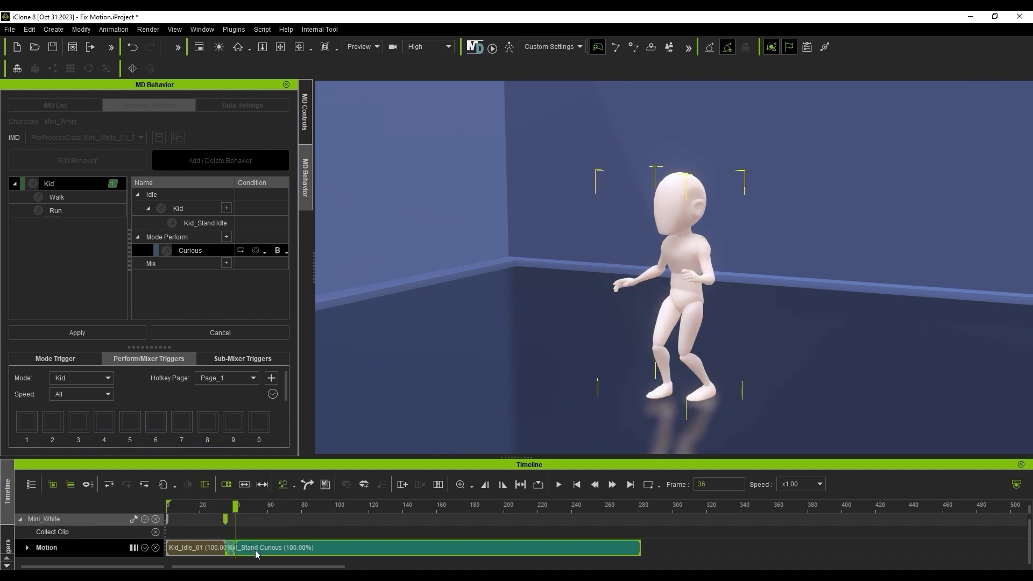
mouse_move(235, 506)
left_mouse_down()
mouse_move(214, 506)
mouse_move(247, 513)
left_mouse_up()
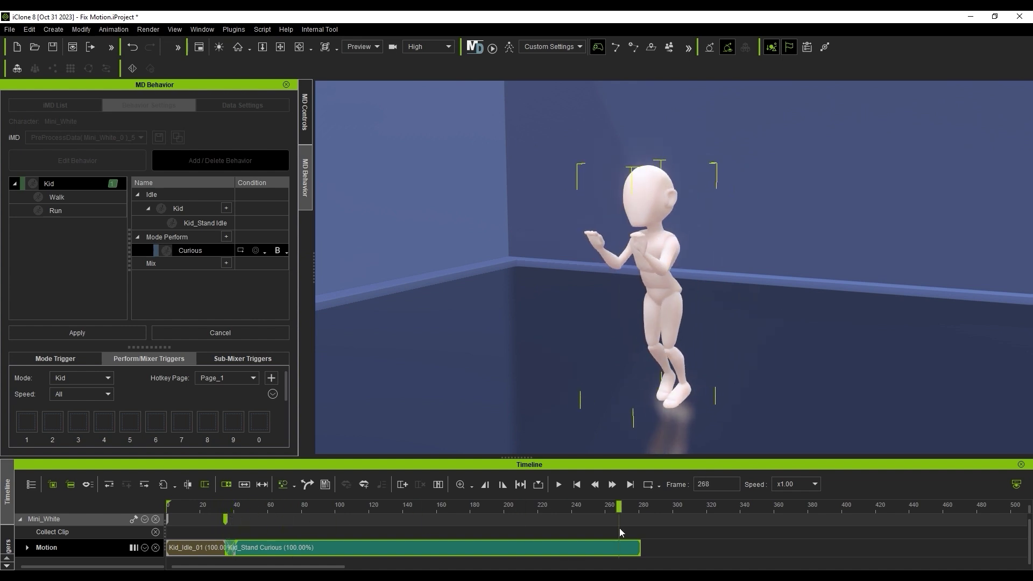
- Copy the Kid_Idle_01 clip and paste it on the Motion track at frame 280
left_click(198, 547)
right_click(198, 546)
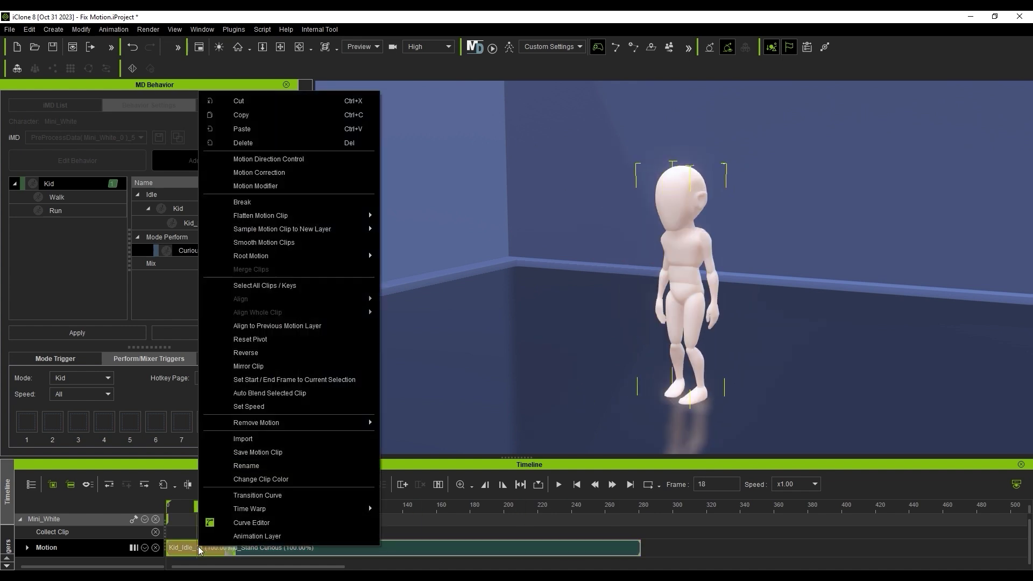
left_click(259, 115)
left_click(641, 548)
right_click(641, 548)
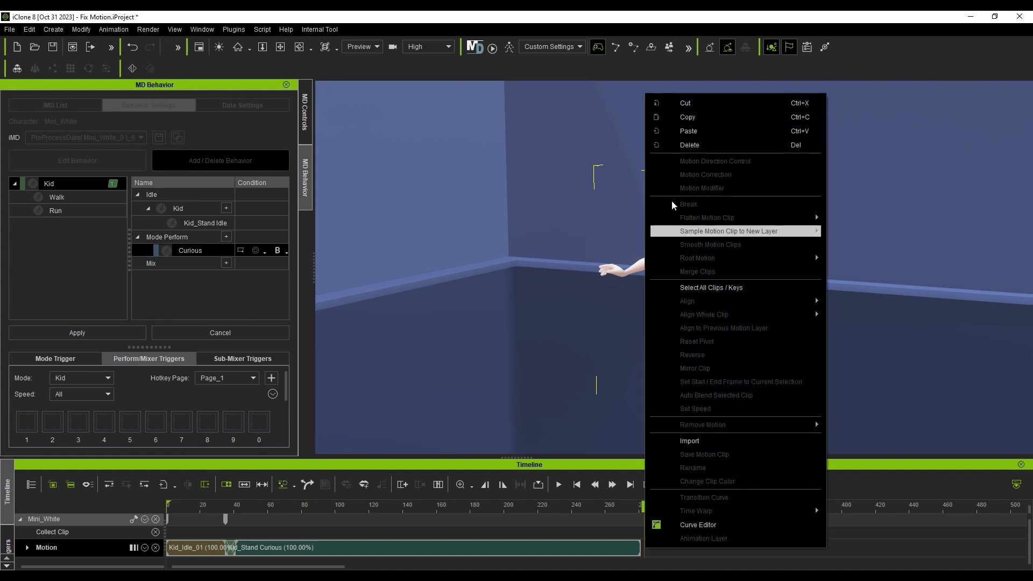
left_click(686, 132)
- Play back the blended motion and mark a Collect Clip range spanning it
left_click(611, 504)
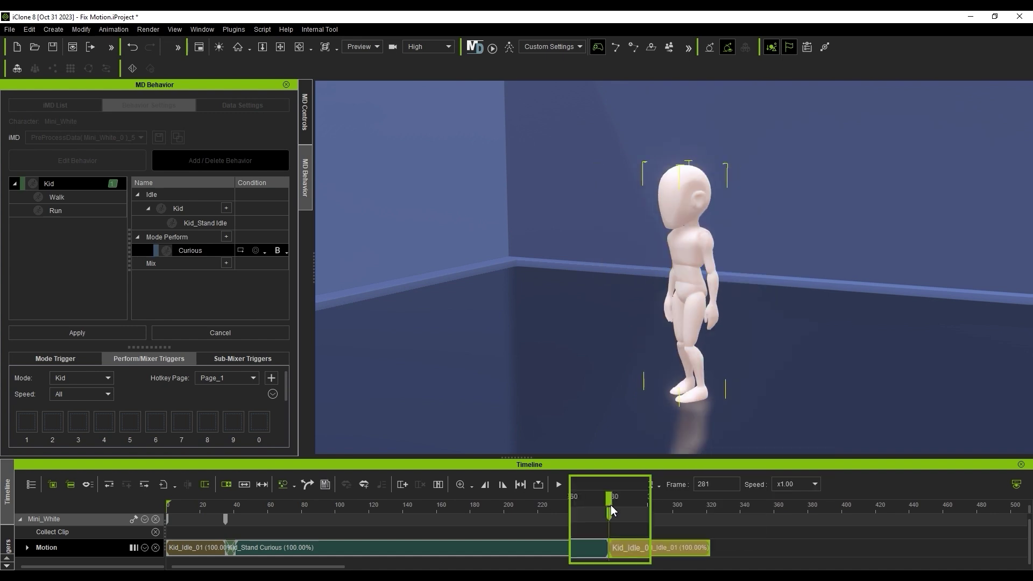
left_click(576, 484)
left_click(558, 484)
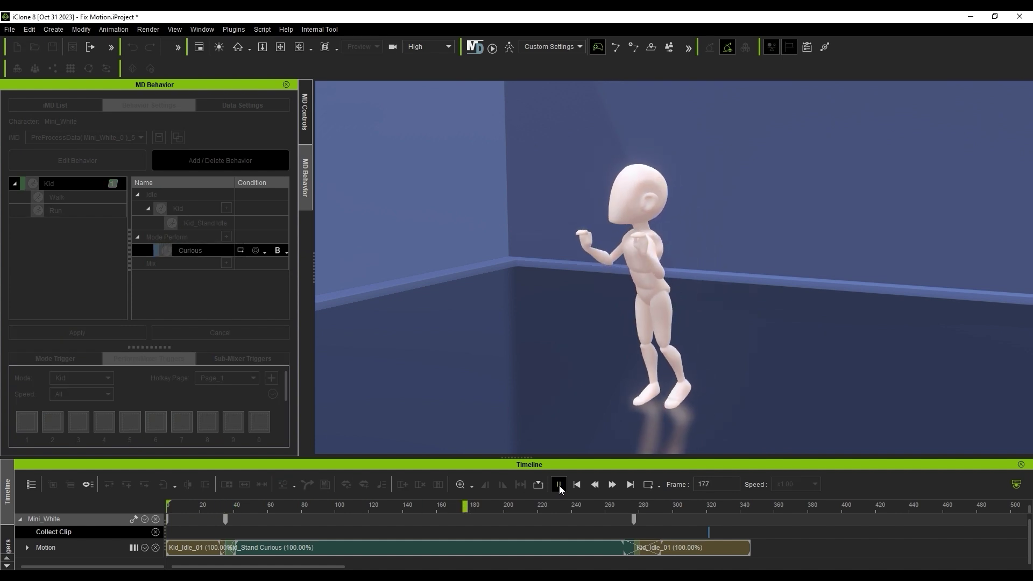
left_click(559, 485)
left_click_drag(750, 531, 169, 533)
- Overwrite the Curious behavior motion with the collected clip, reassign its hotkey, apply, and trigger it at the cake
right_click(171, 534)
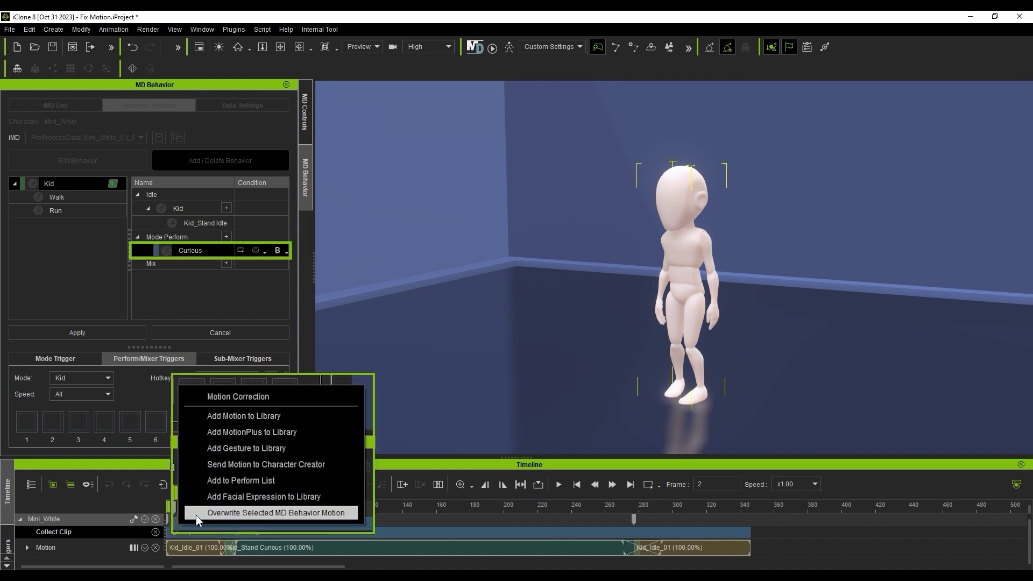
left_click(196, 512)
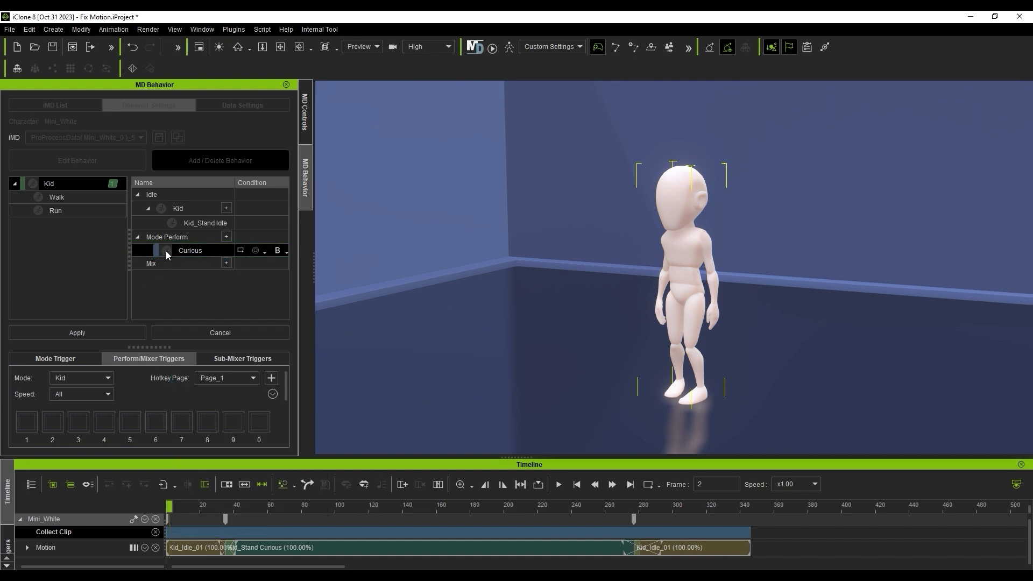
left_click_drag(167, 250, 105, 425)
left_click(86, 332)
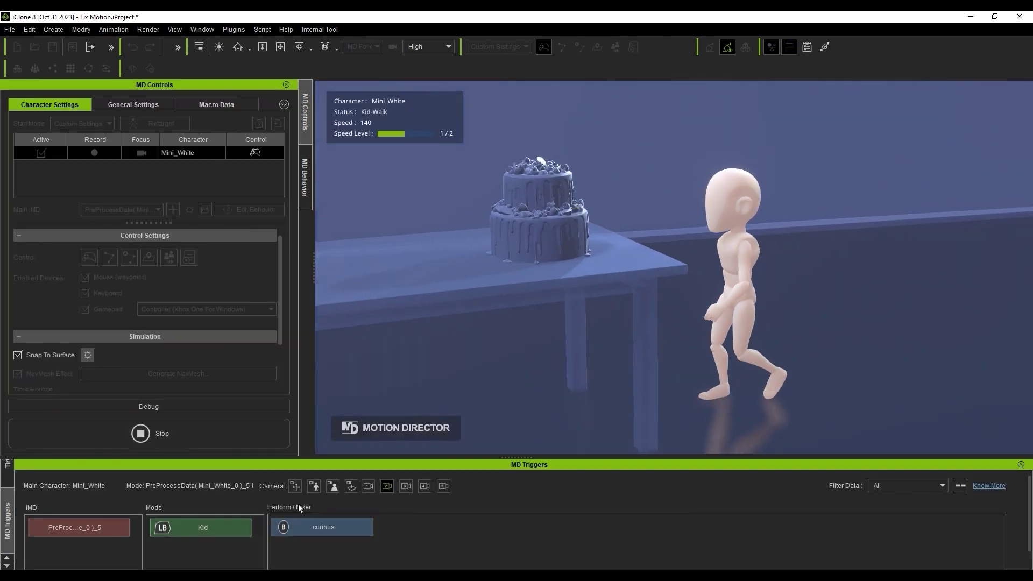
left_click(347, 529)
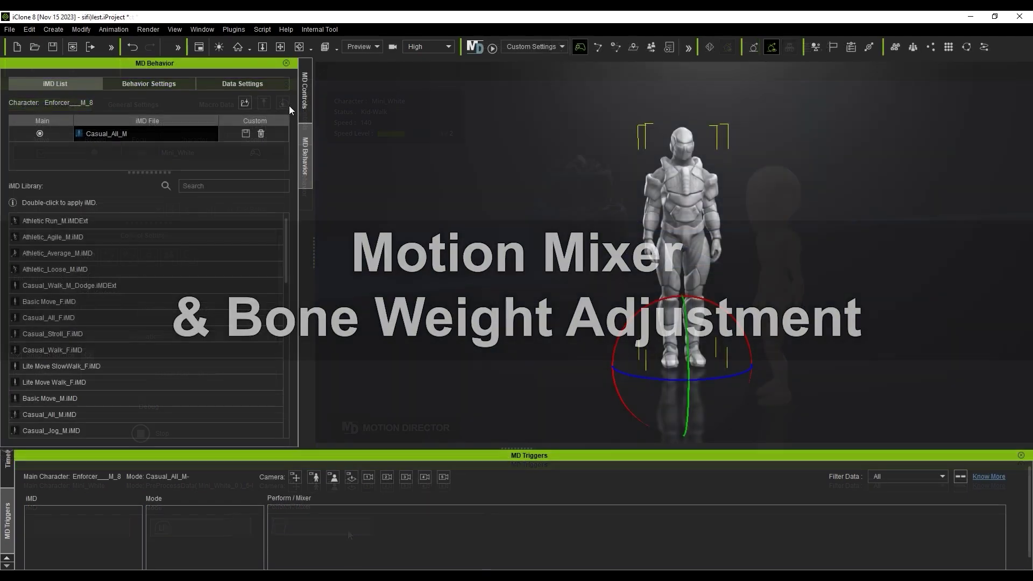
- Start Motion Director for Enforcer_M_8 and walk him toward the camera with S
left_click(303, 105)
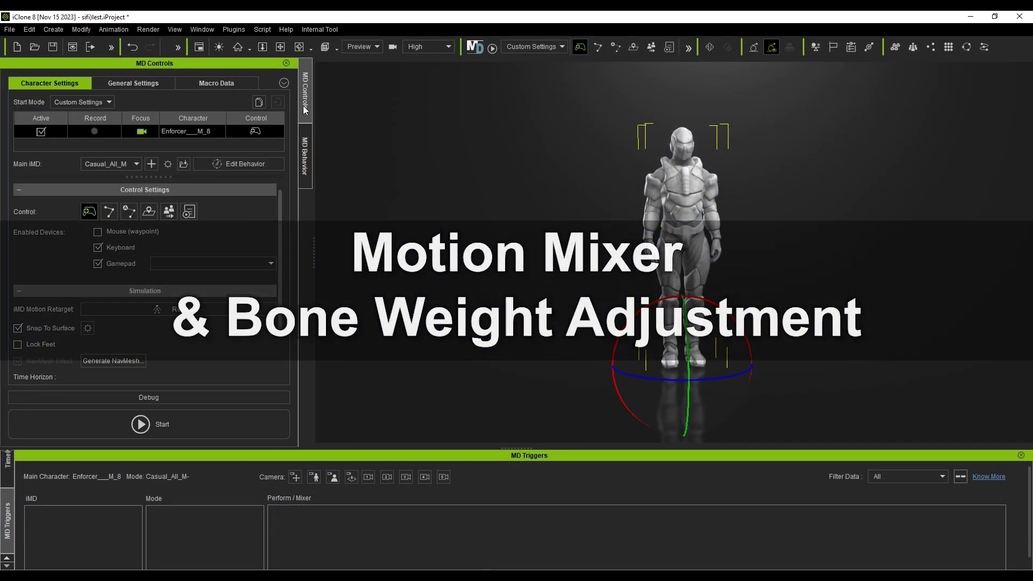
left_click(485, 48)
key("s")
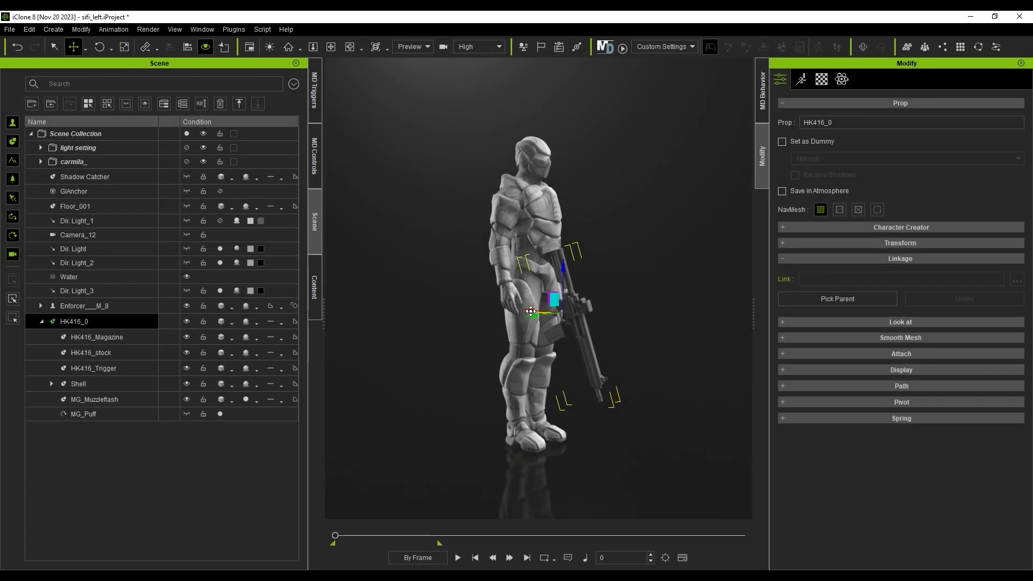
- Move the HK416 rifle to the Enforcer's right hand and link it as the rifle's parent
left_click_drag(531, 311, 489, 310)
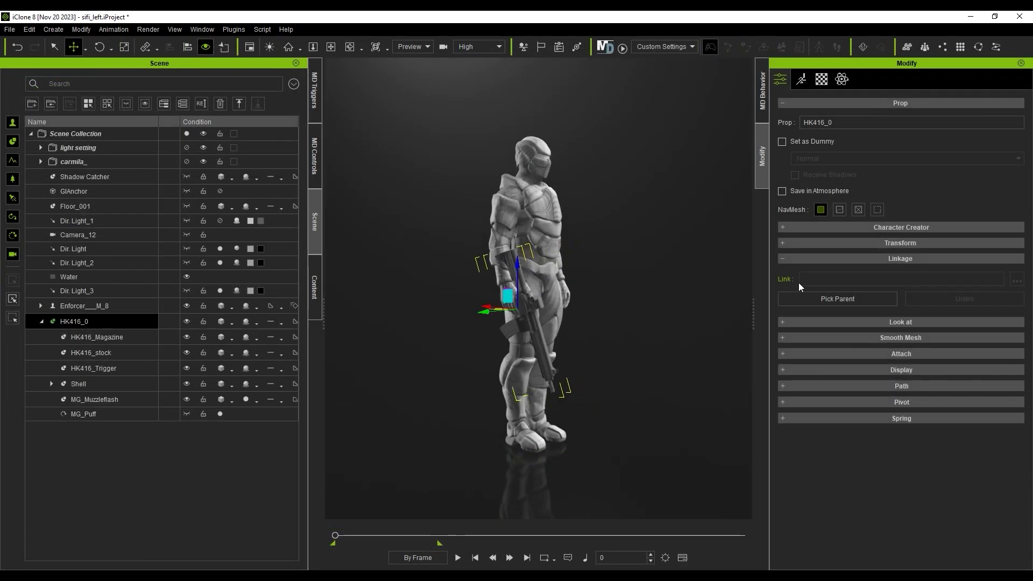
left_click(878, 298)
left_click(511, 287)
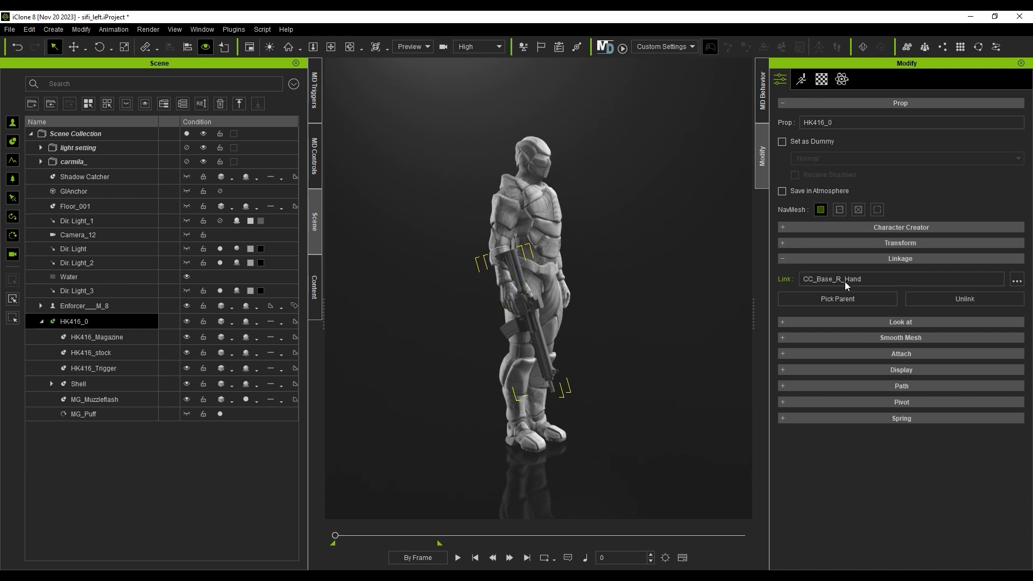
- In Edit Motion Layer, raise the Enforcer's left-hand IK effector to grip the rifle
left_click(565, 257)
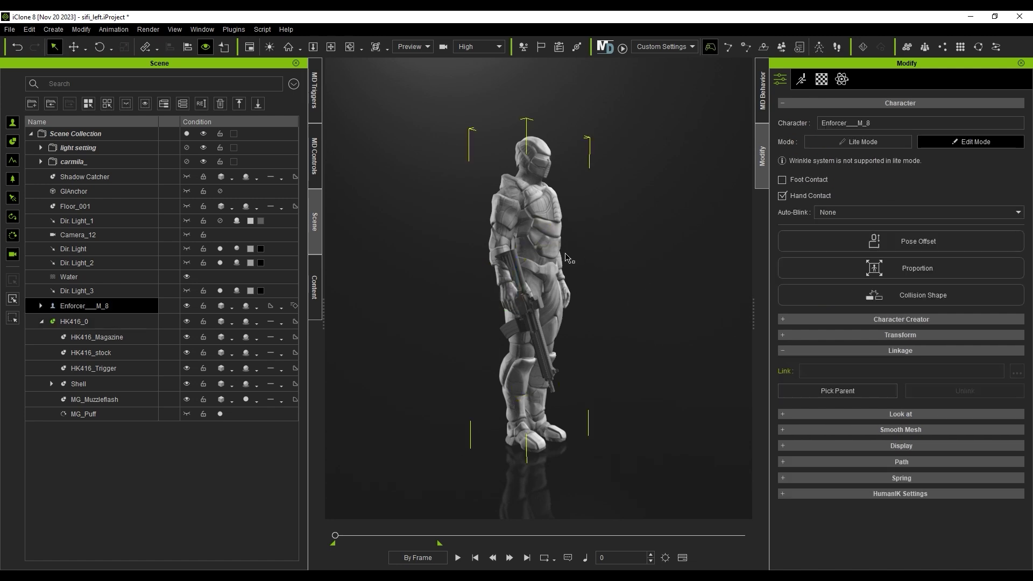
double_click(588, 281)
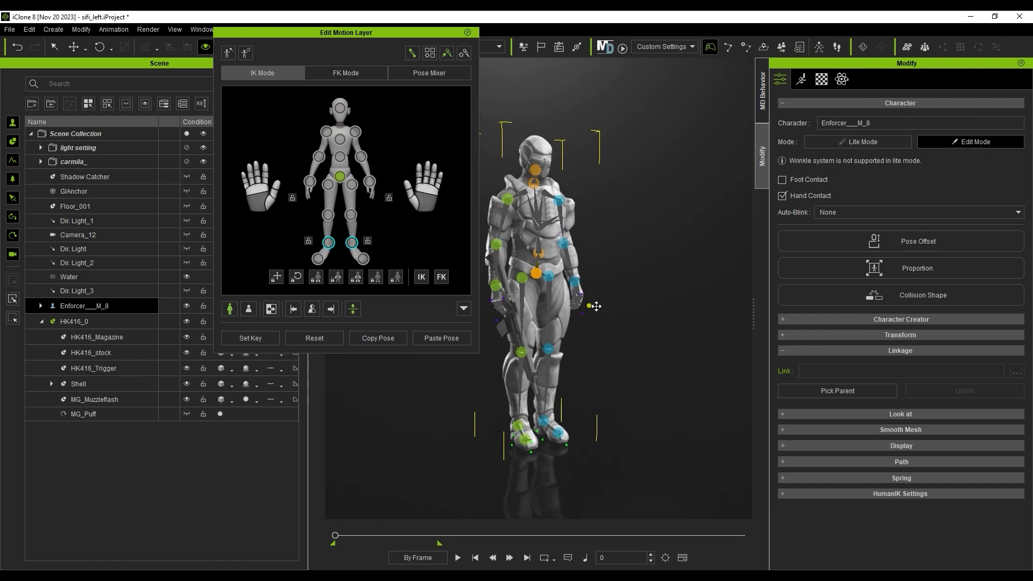
left_click(531, 286)
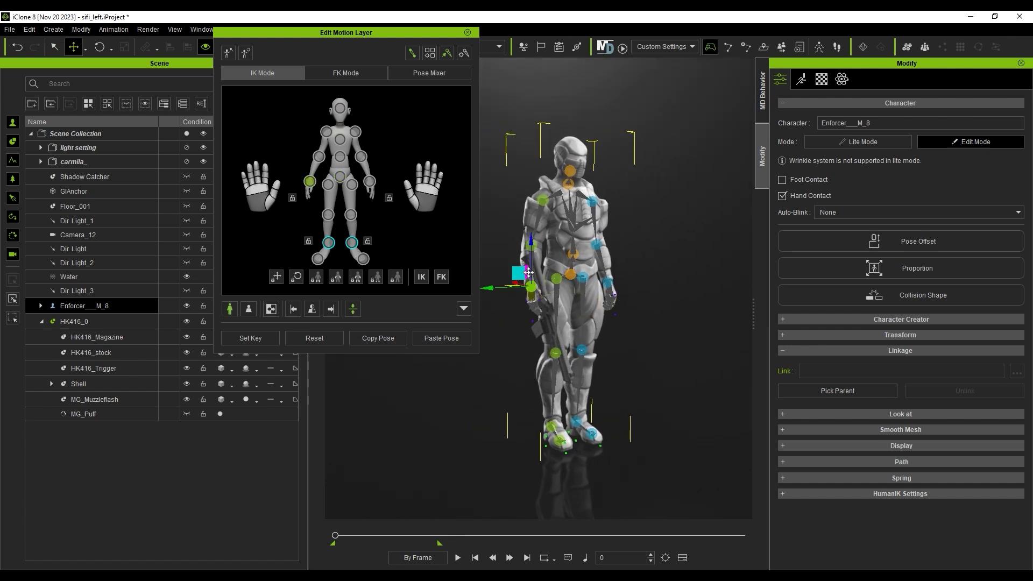
left_click_drag(529, 273, 538, 246)
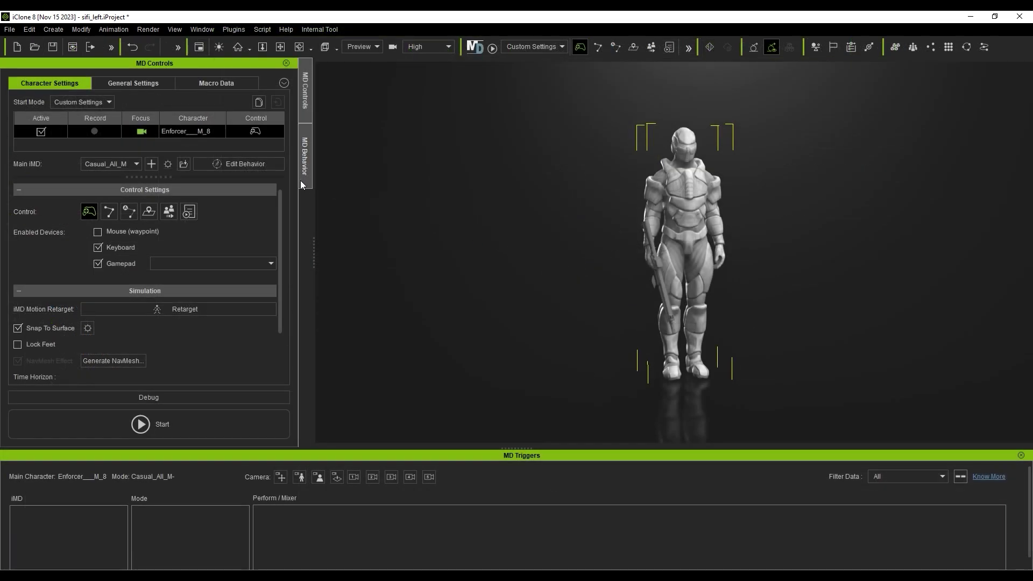
- Add A01_CoolPoseA to the Casual Mix behaviors on hotkey slot 5 and apply
left_click(301, 179)
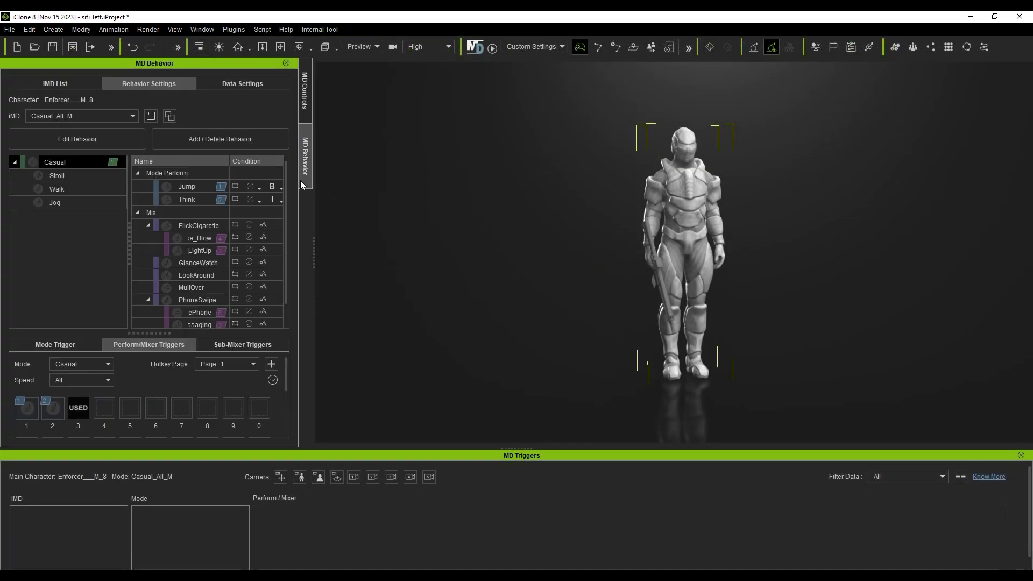
left_click(227, 139)
left_click_drag(389, 253, 174, 269)
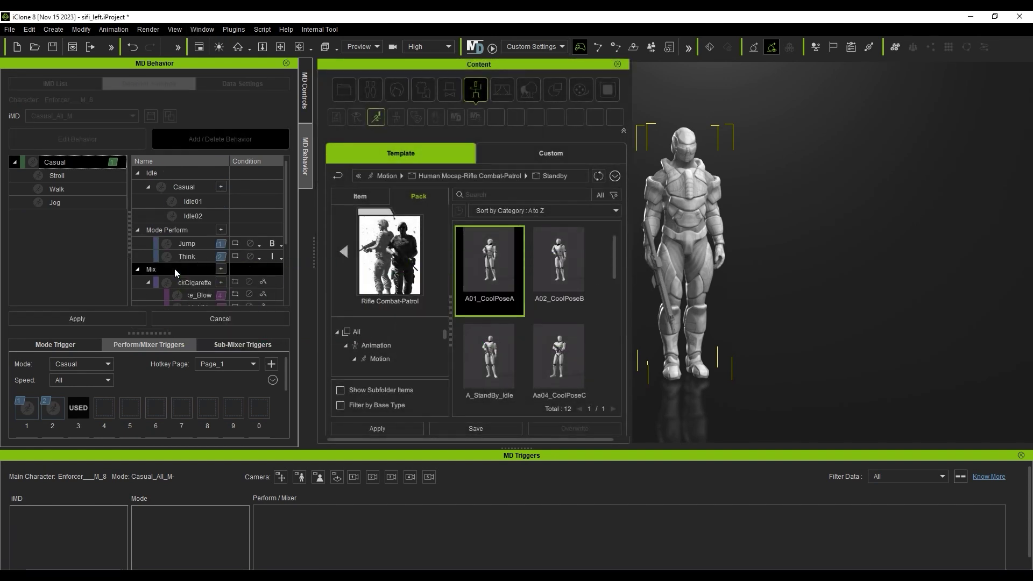
left_click_drag(286, 225, 279, 285)
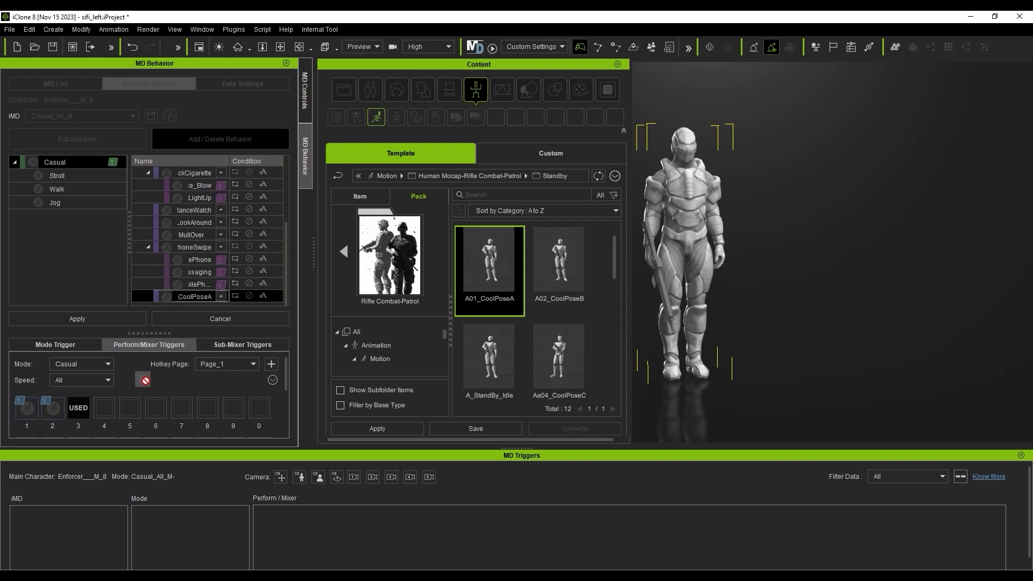
left_click_drag(141, 393, 133, 414)
left_click(618, 64)
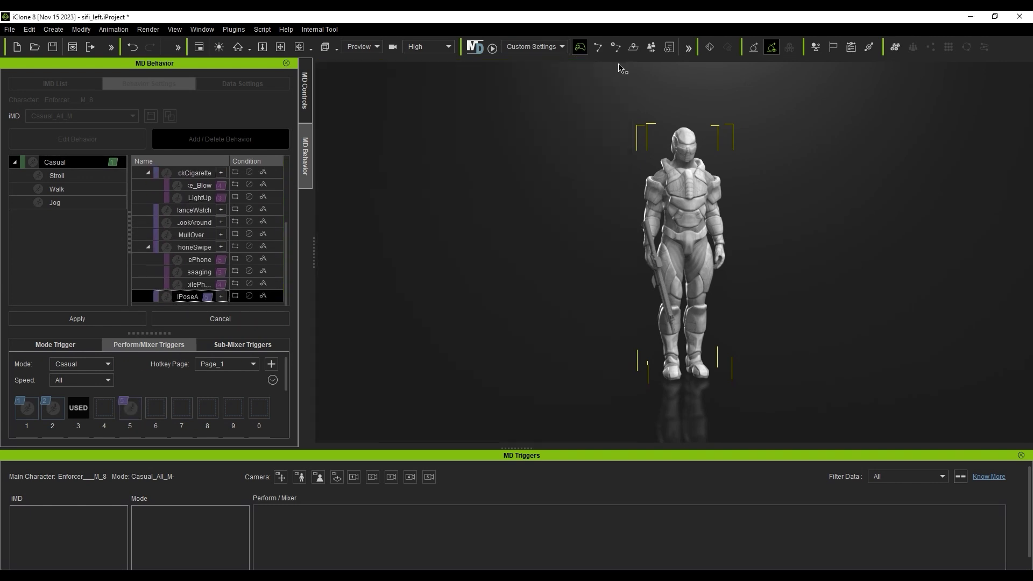
left_click(121, 323)
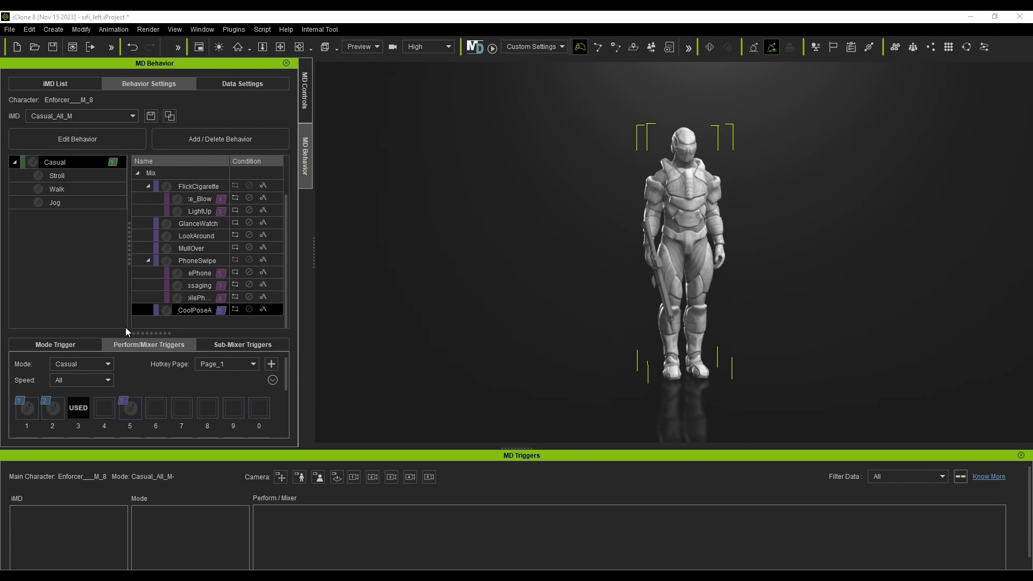
- Start Motion Director and trigger the A01_CoolPoseA mixer pose on the walking Enforcer
left_click(474, 48)
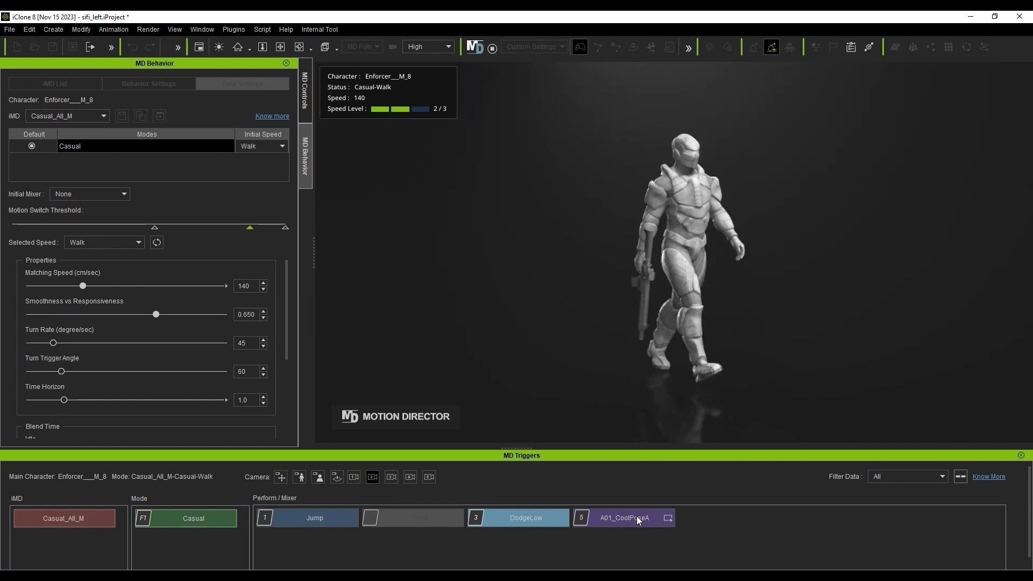
left_click(643, 518)
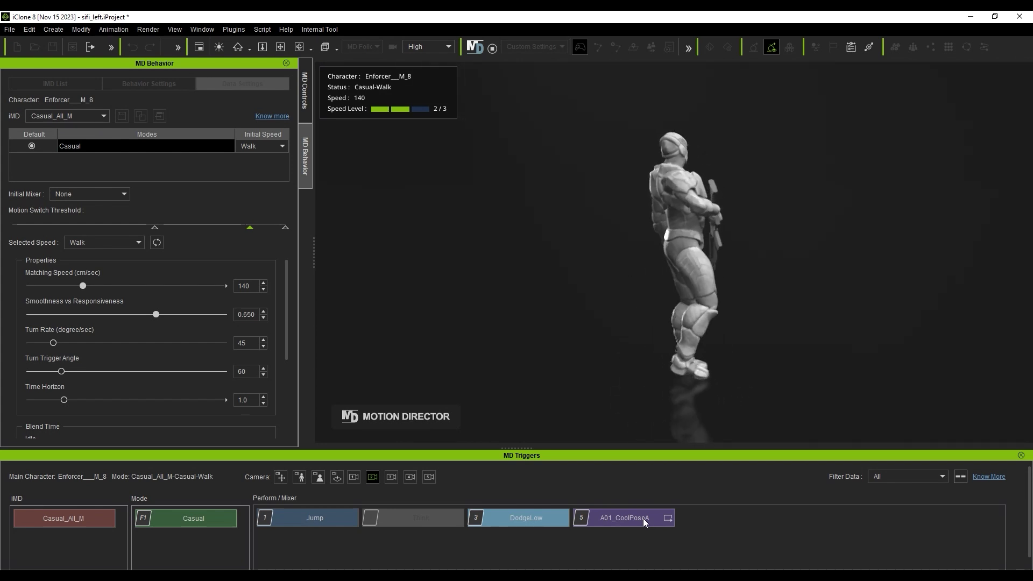
- Open A01_CoolPoseA's mixer weights and lower waist and spine bones to 0.35
right_click(599, 521)
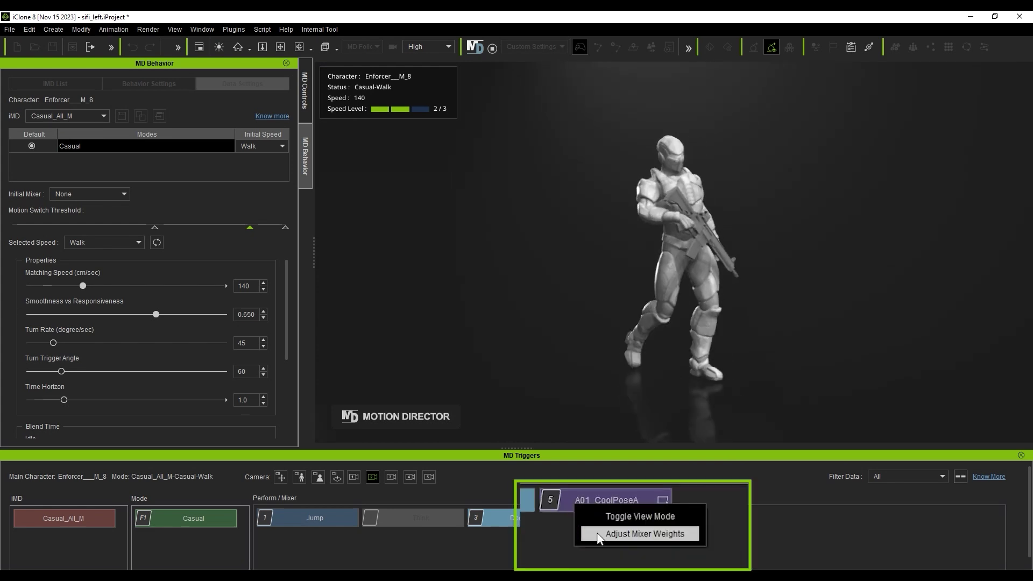
left_click(599, 534)
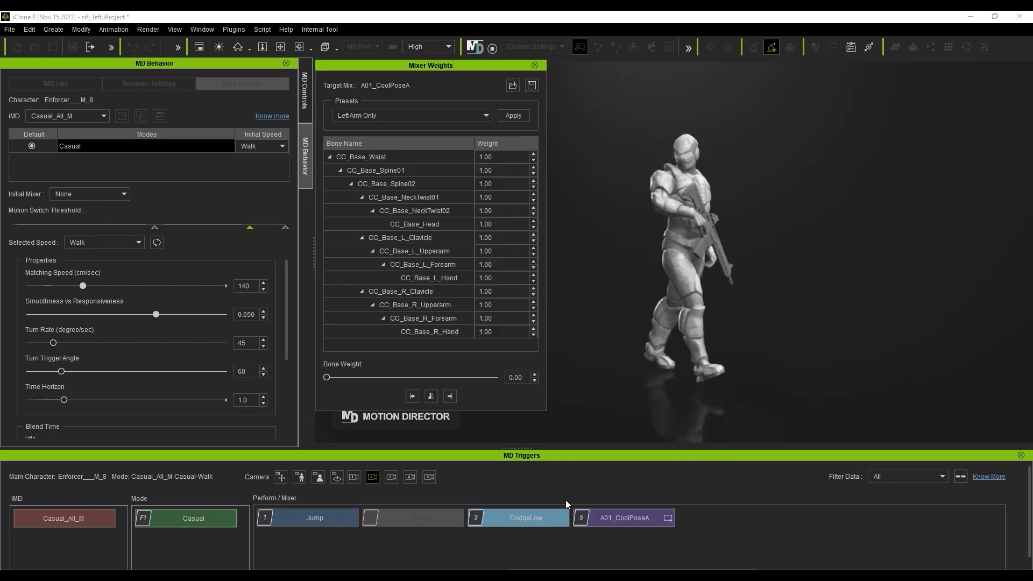
left_click_drag(420, 163, 424, 182)
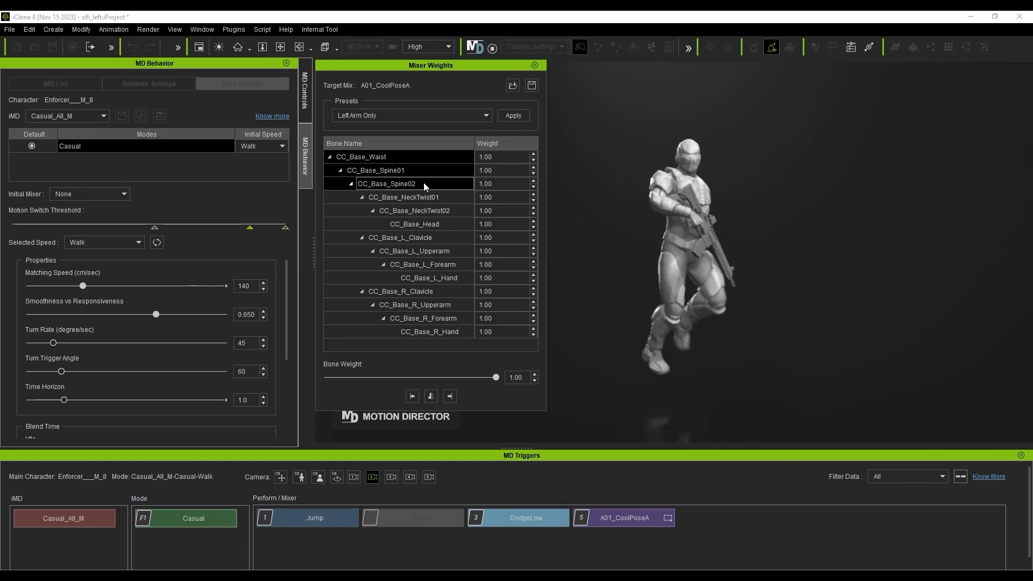
left_click_drag(495, 377, 420, 385)
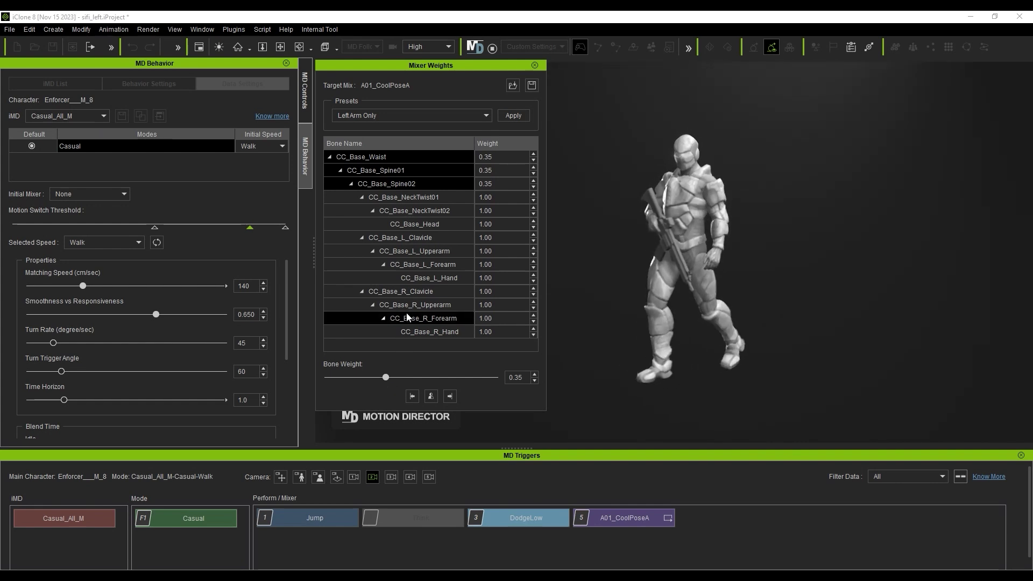
- Weight the left arm chain at 0.52 and raise the left upperarm to 0.77
left_click(406, 238)
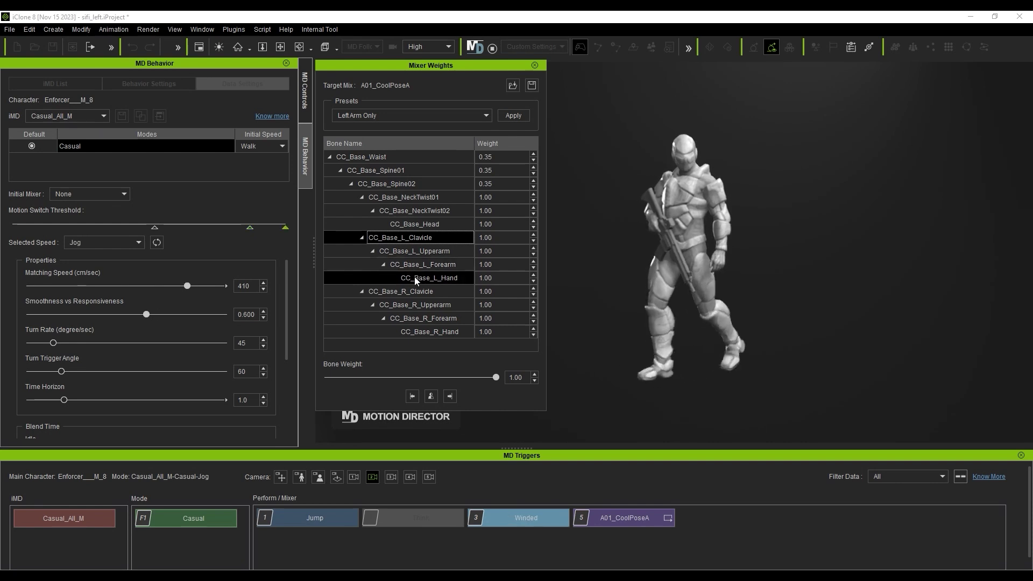
left_click(414, 277, "shift")
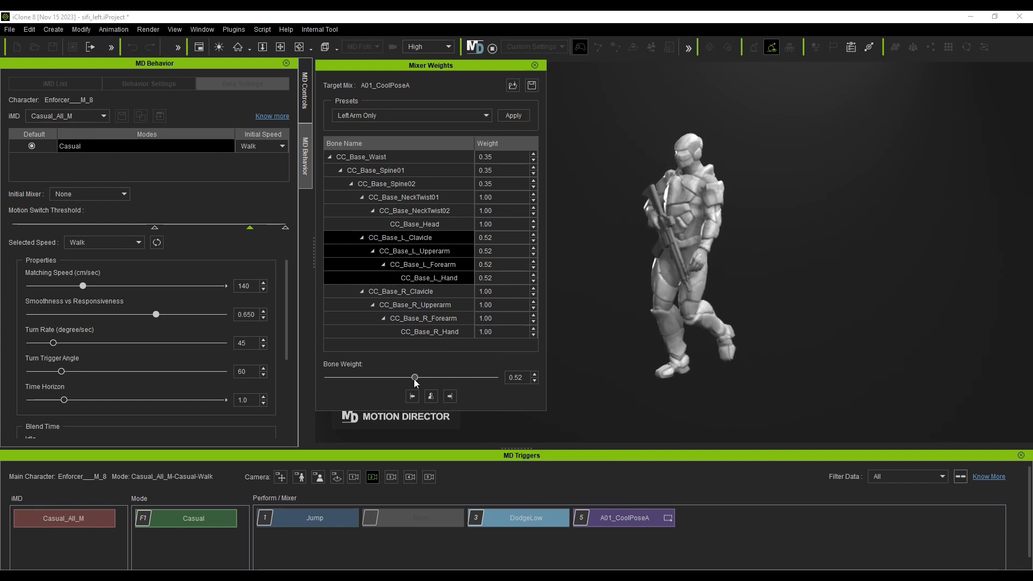
left_click(425, 255)
left_click_drag(416, 379, 421, 380)
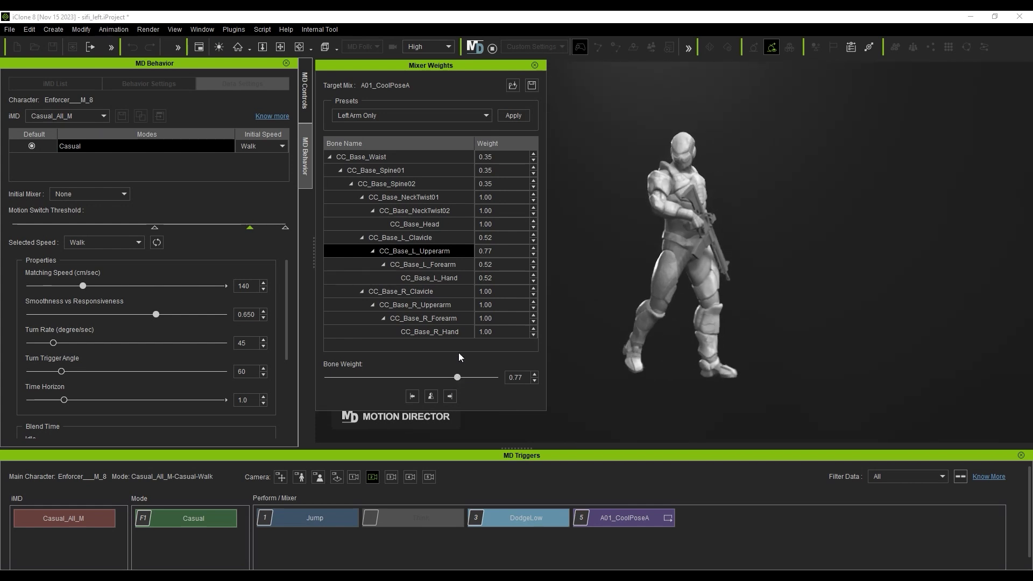
- Close the Mixer Weights panel, returning to the live Casual-Walk view
left_click(535, 66)
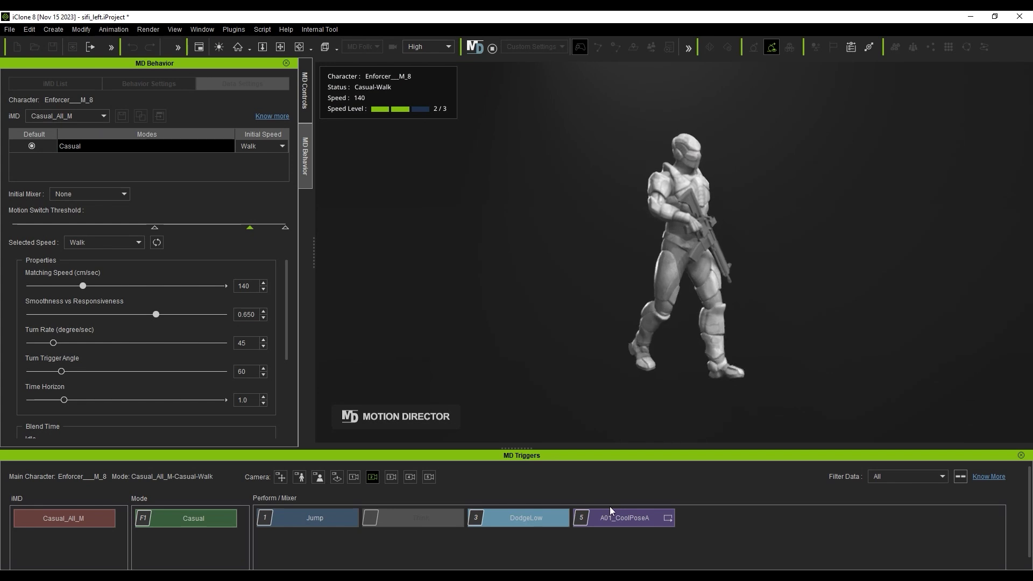